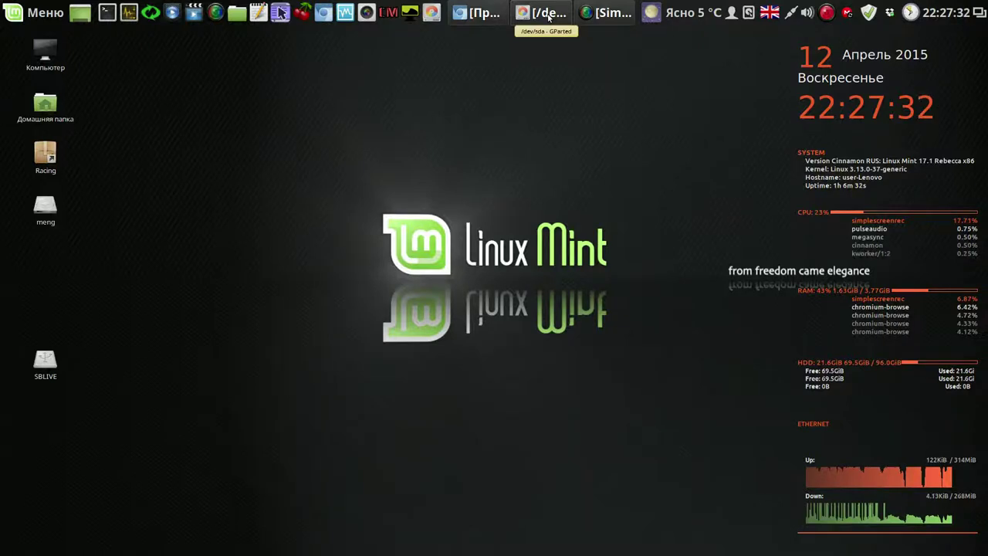
# Switch to GParted, enlarge its window and select the /dev/sdd drive
pyautogui.click(549, 13)
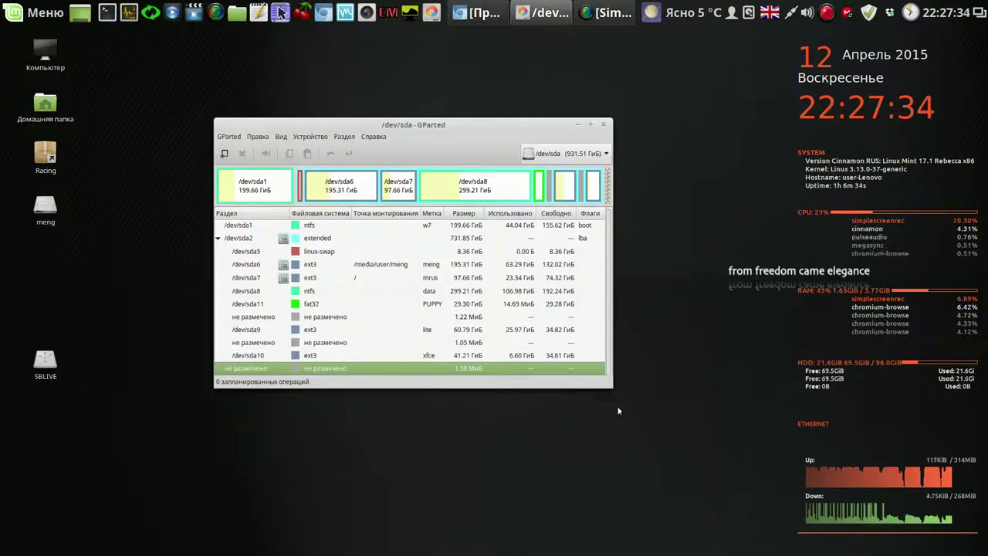
pyautogui.moveTo(612, 387); pyautogui.dragTo(649, 428)
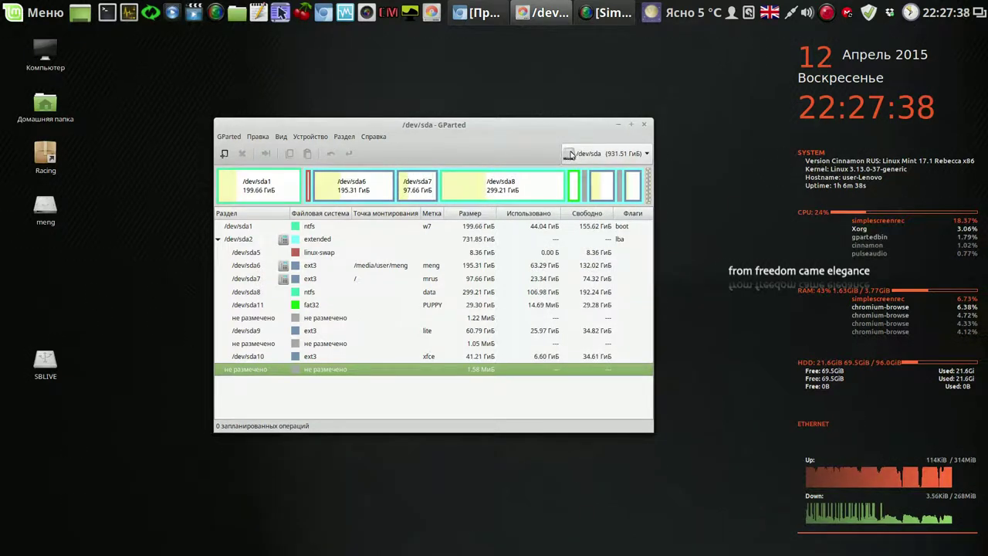
pyautogui.click(641, 154)
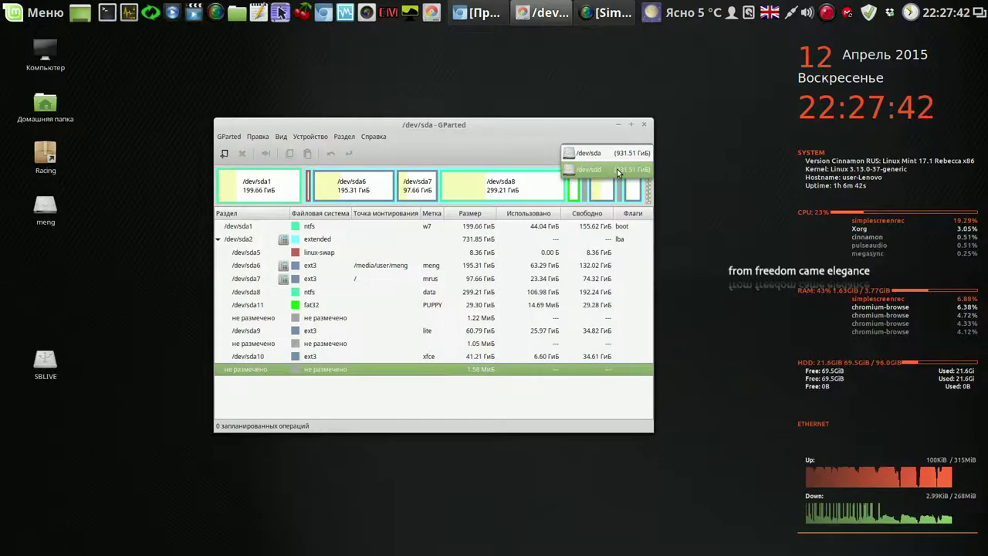
pyautogui.click(617, 170)
pyautogui.moveTo(600, 126); pyautogui.dragTo(584, 66)
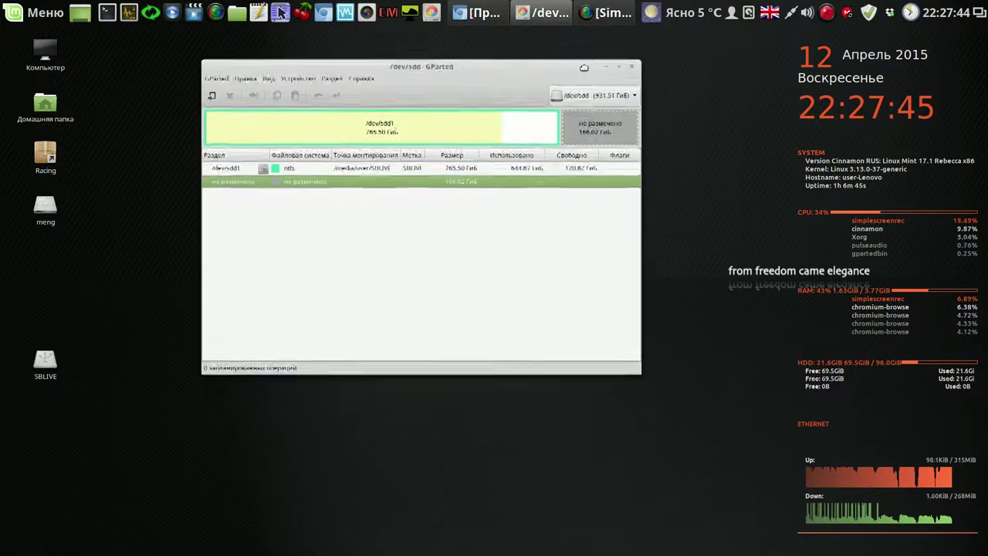
# Add a new primary ext3 partition of 170000 MiB labelled "mrus" in the unallocated space on /dev/sdd
pyautogui.rightClick(421, 183)
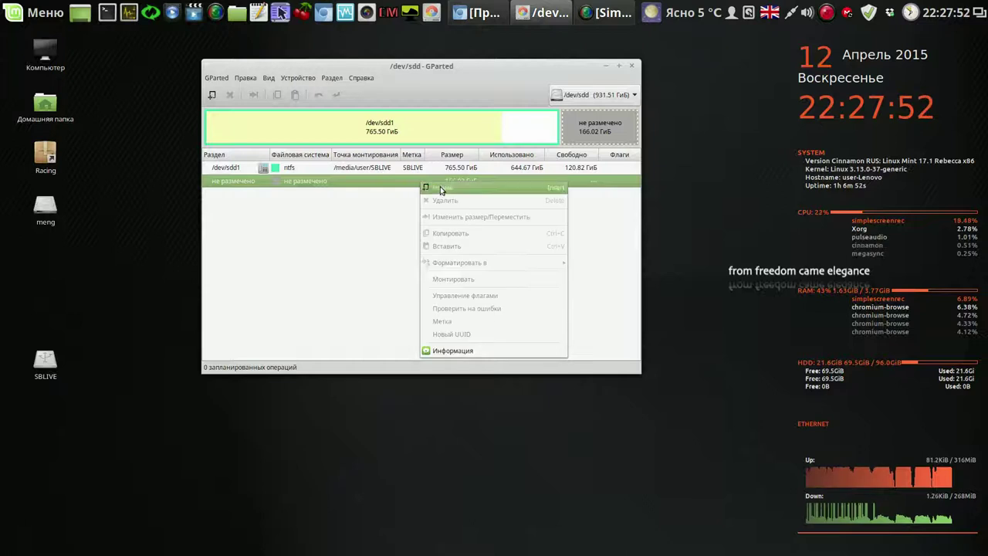
pyautogui.click(441, 189)
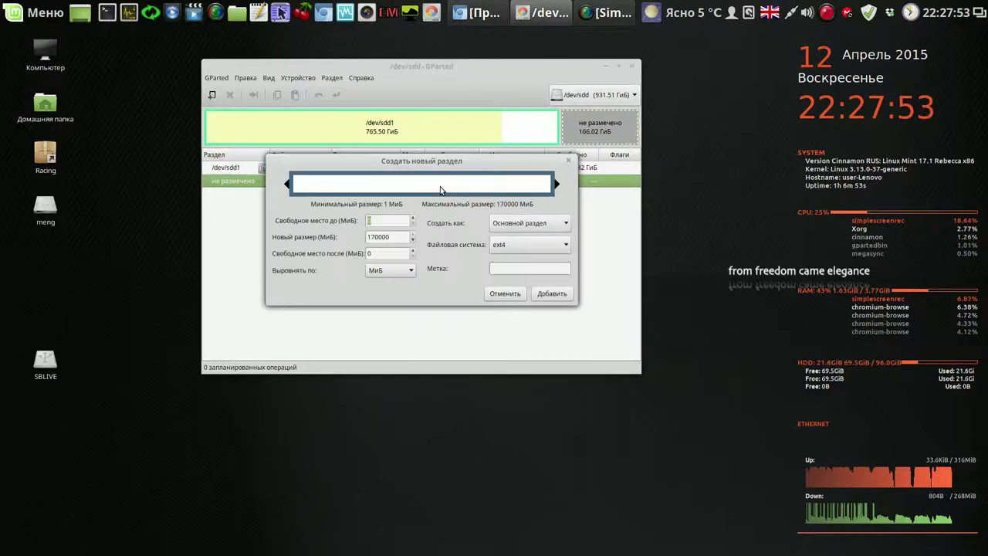
pyautogui.click(563, 245)
pyautogui.click(549, 230)
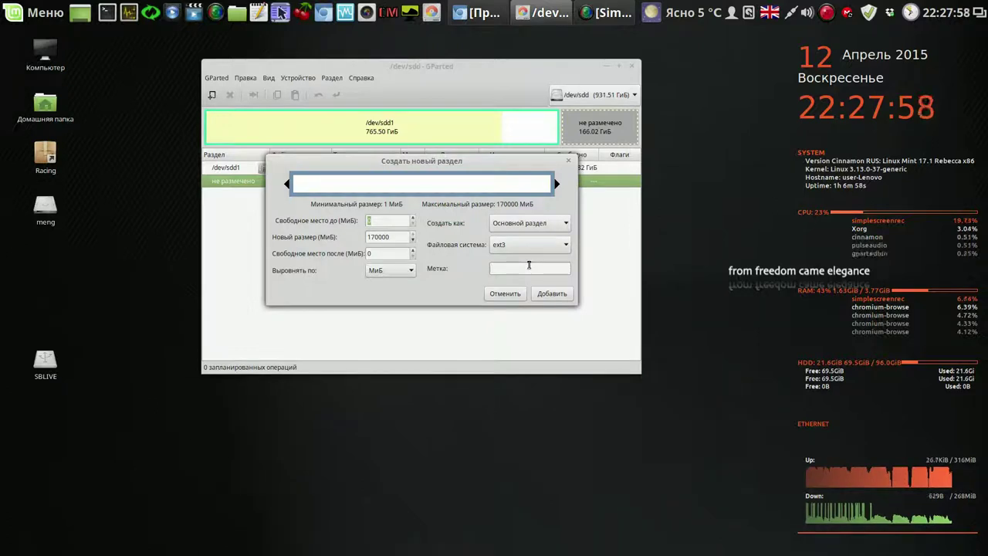
pyautogui.write('mrus')
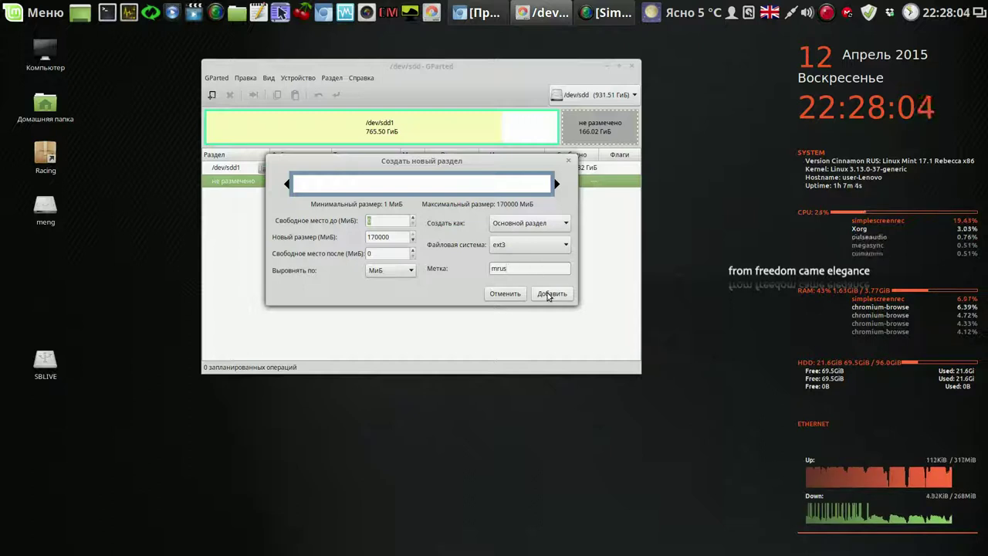
pyautogui.click(551, 293)
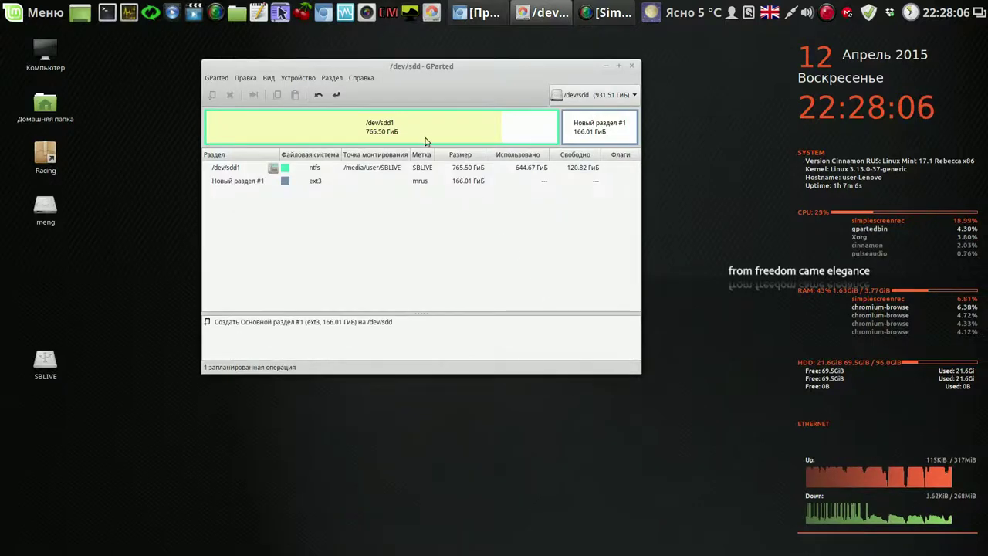
# Apply the pending partition creation on /dev/sdd, dismiss the completed operation's dialog and close GParted
pyautogui.click(336, 94)
pyautogui.click(527, 268)
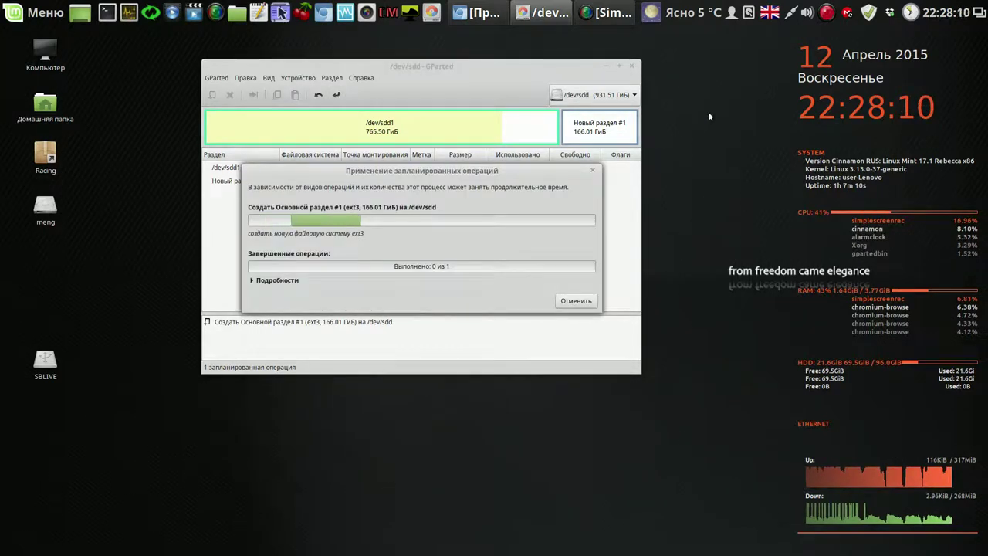
pyautogui.click(827, 13)
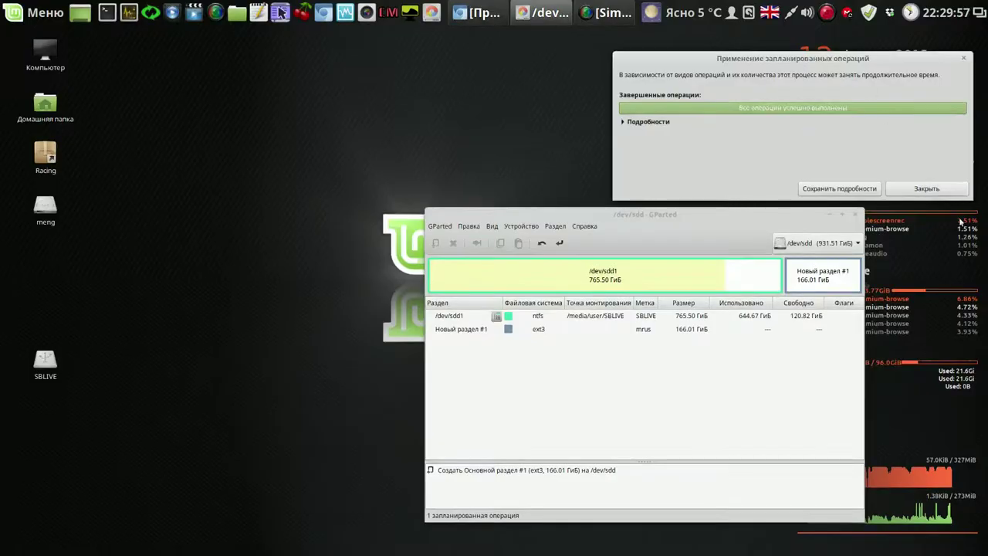
pyautogui.click(929, 188)
pyautogui.moveTo(769, 219); pyautogui.dragTo(687, 68)
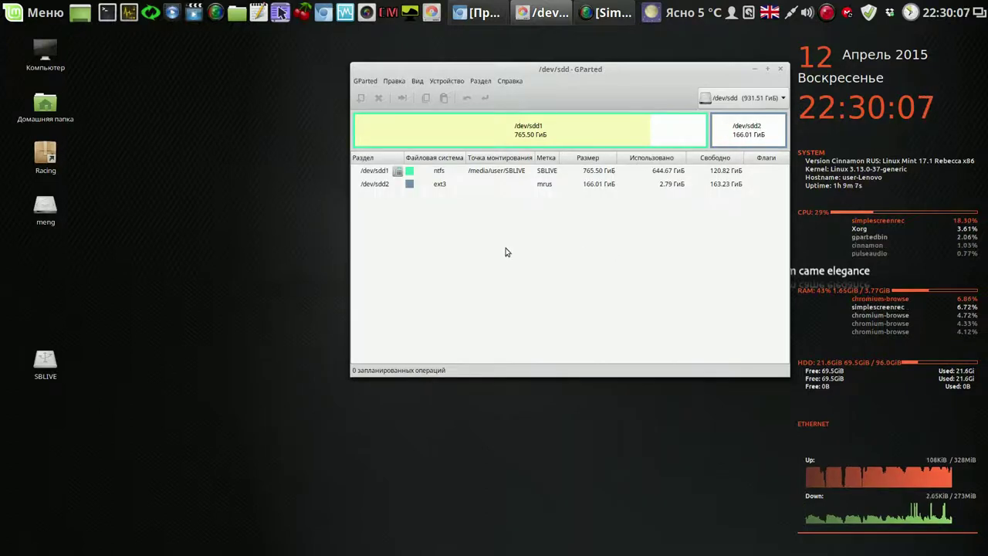
pyautogui.click(576, 186)
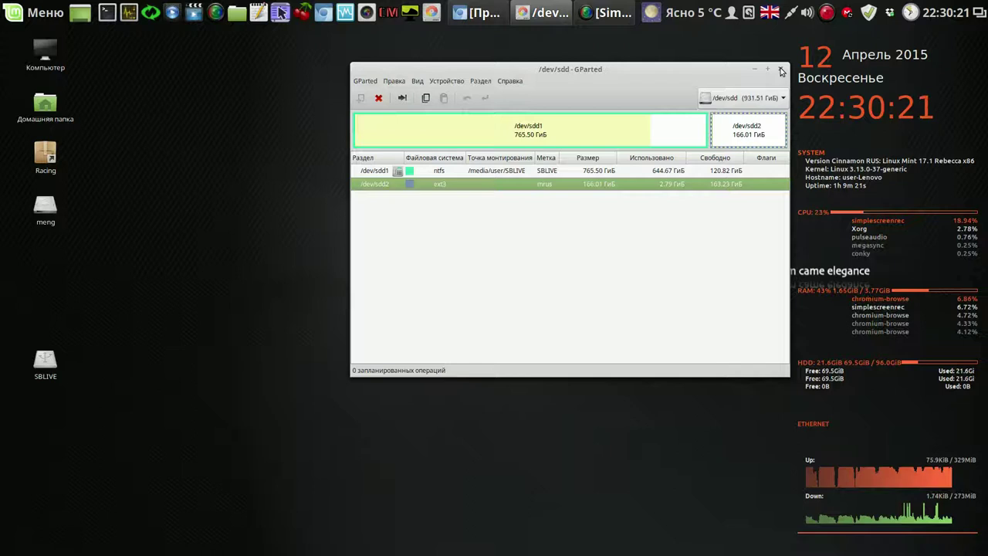
pyautogui.click(782, 71)
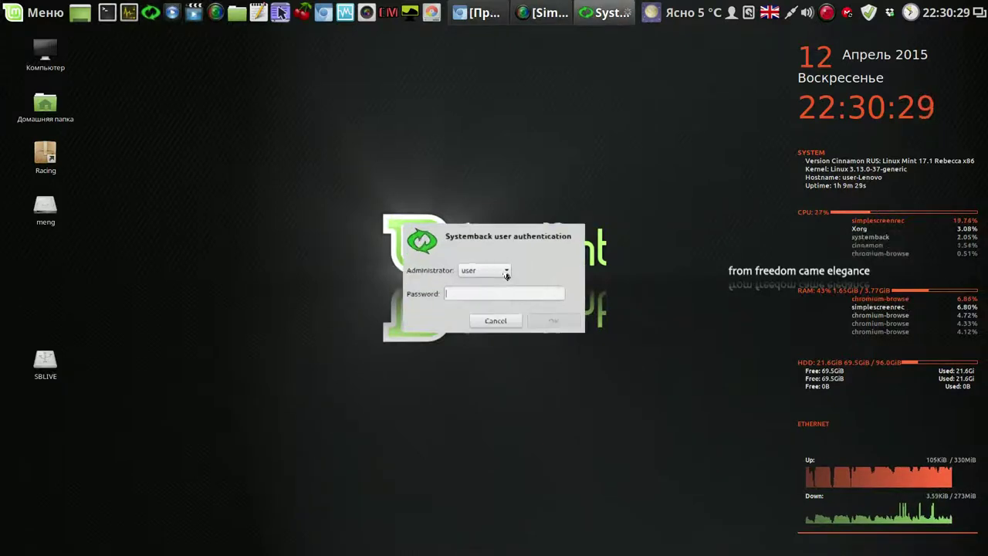
# Authenticate in Systemback with the administrator password and move its window clear of the desktop's centre
pyautogui.write('••••••')
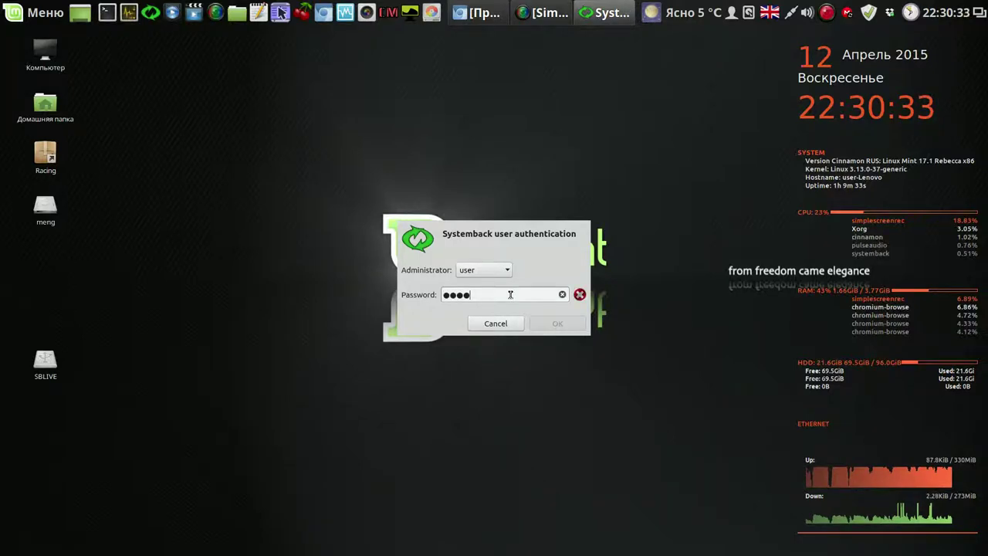
pyautogui.press('Return')
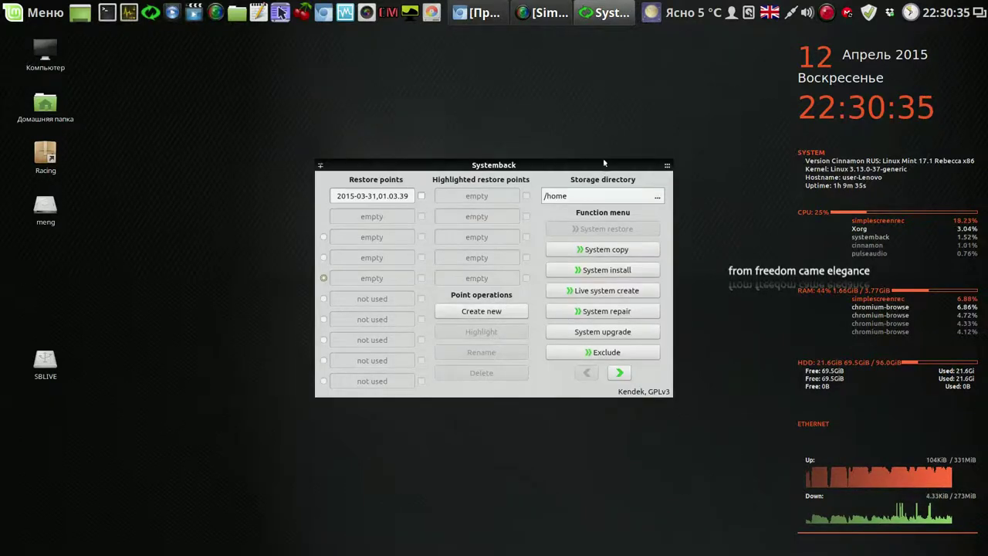
pyautogui.moveTo(566, 164); pyautogui.dragTo(350, 33)
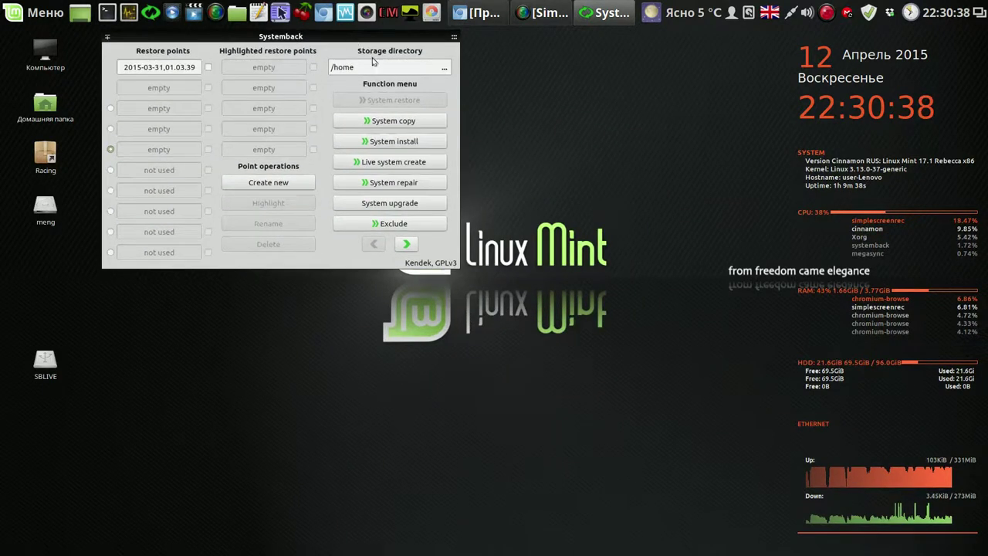
# Set up a system copy to /dev/sdd2 with mount point /, ext3 formatting and user data files included, and proceed to the confirmation
pyautogui.click(411, 122)
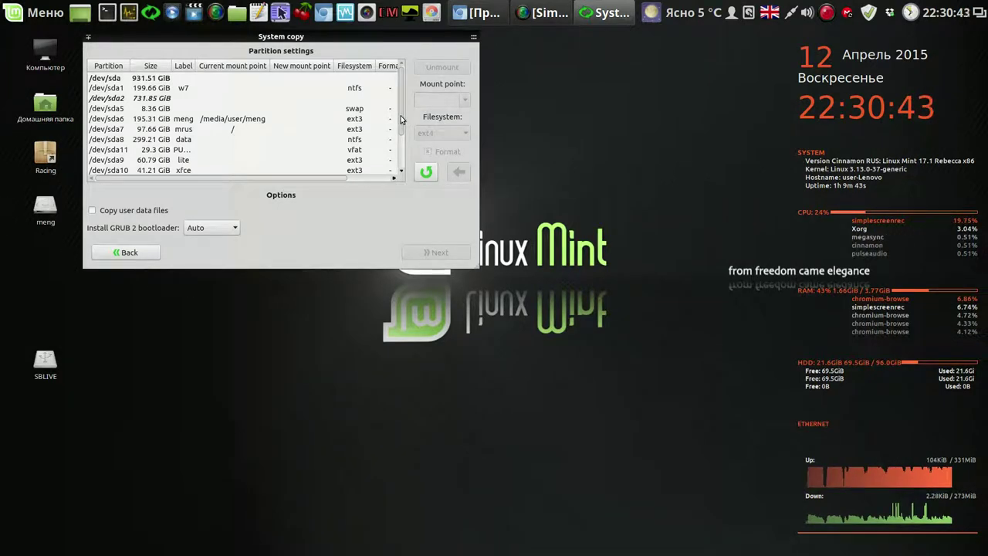
pyautogui.moveTo(401, 119); pyautogui.dragTo(402, 151)
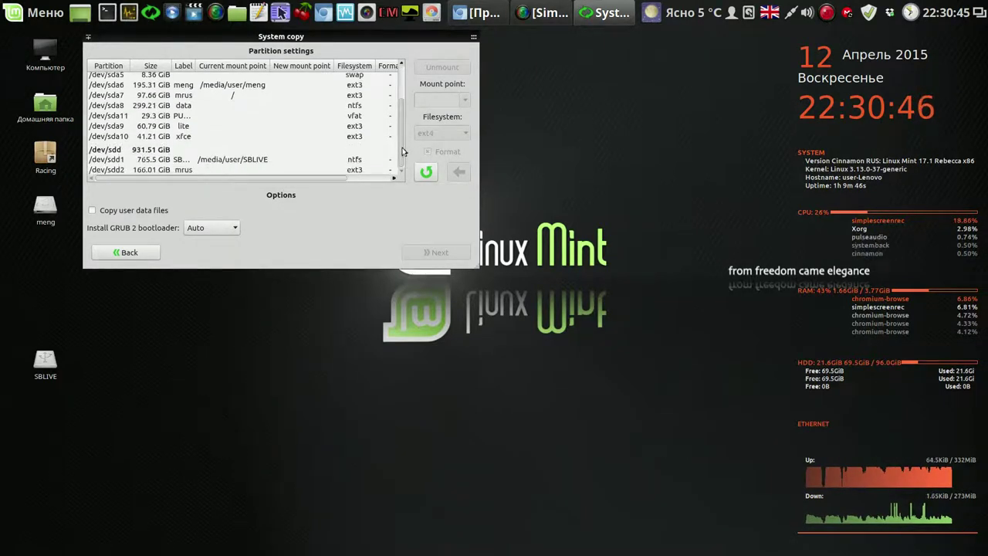
pyautogui.click(184, 171)
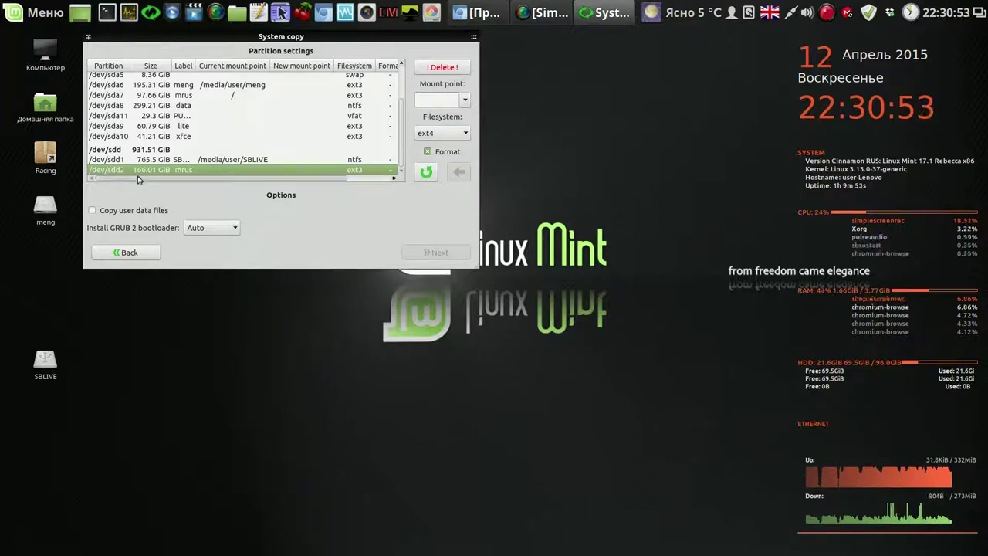
pyautogui.click(465, 100)
pyautogui.click(450, 116)
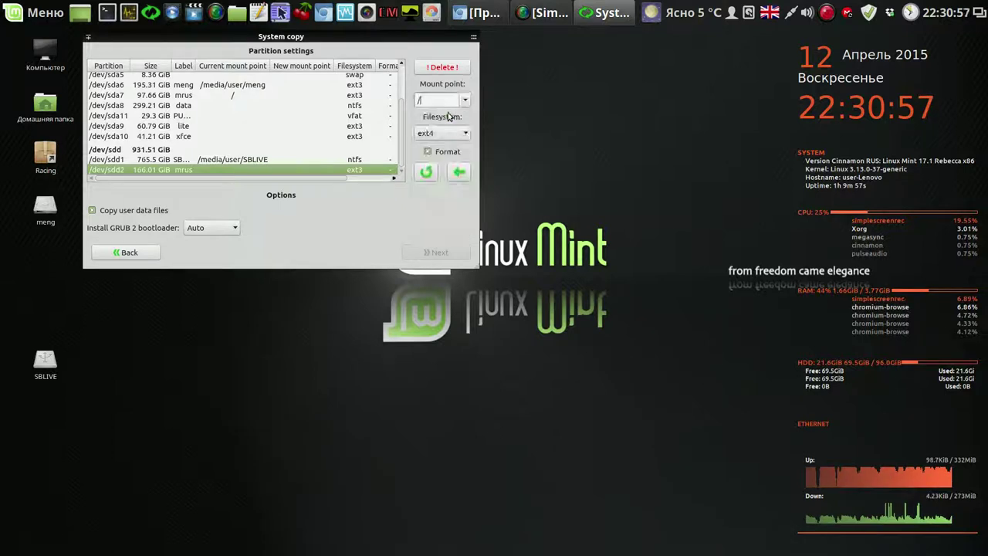
pyautogui.click(466, 133)
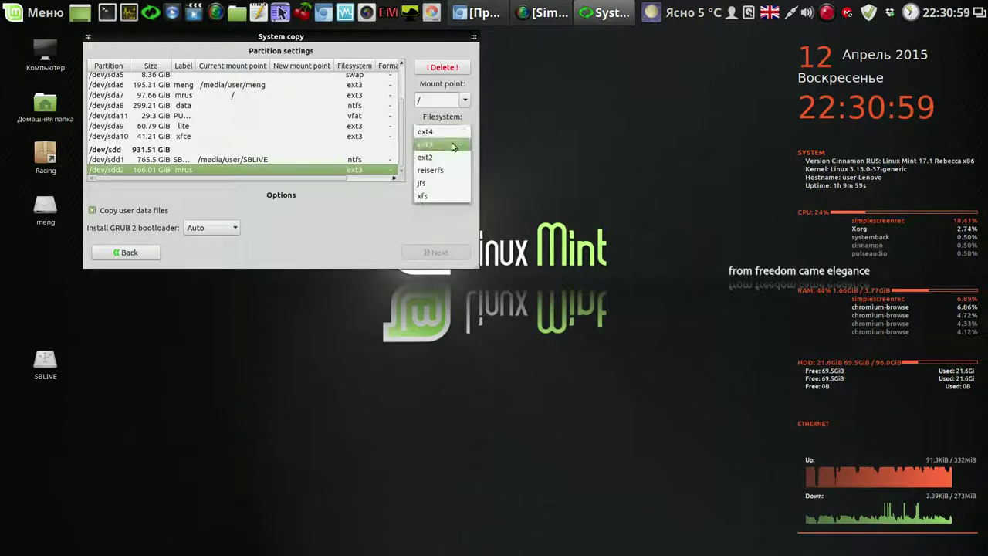
pyautogui.click(442, 139)
pyautogui.click(459, 173)
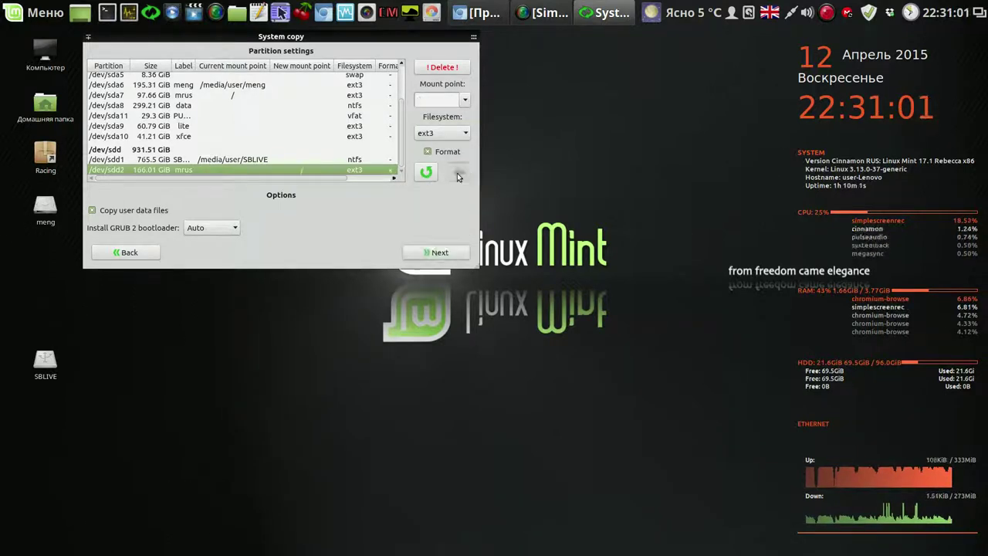
pyautogui.click(439, 255)
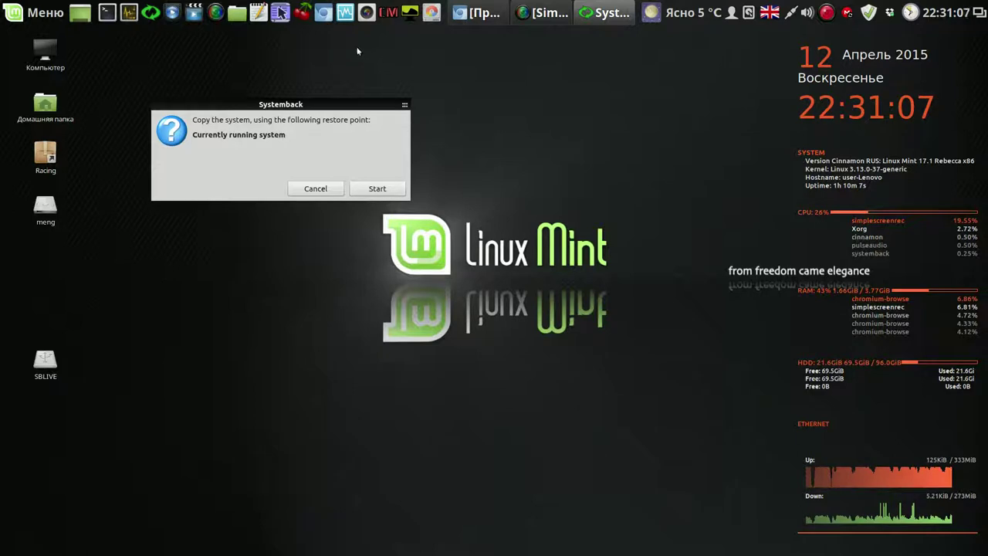
# Note the start time 21-31-25 in a small new gedit document and start copying the currently running system
pyautogui.click(260, 12)
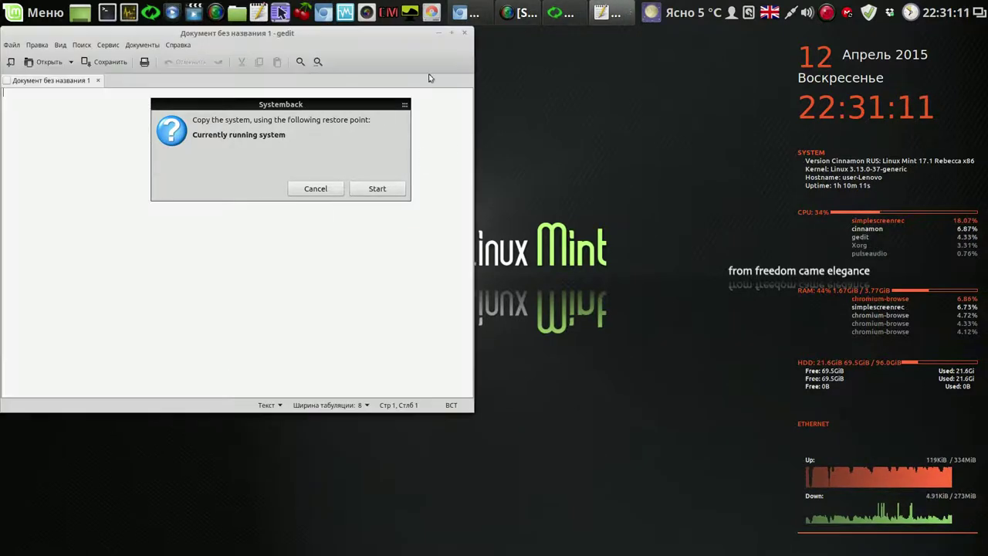
pyautogui.moveTo(470, 406); pyautogui.dragTo(229, 199)
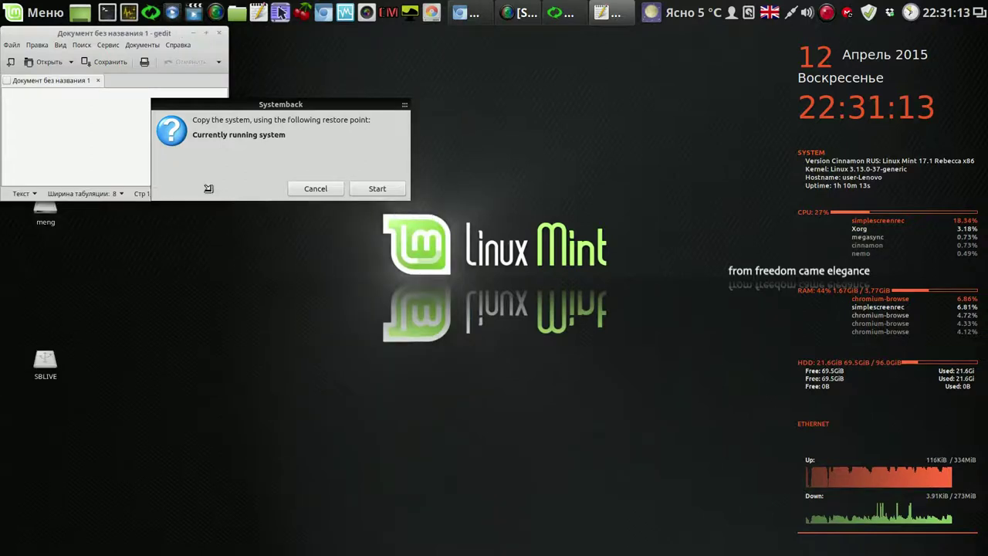
pyautogui.moveTo(179, 35); pyautogui.dragTo(638, 64)
pyautogui.write('2')
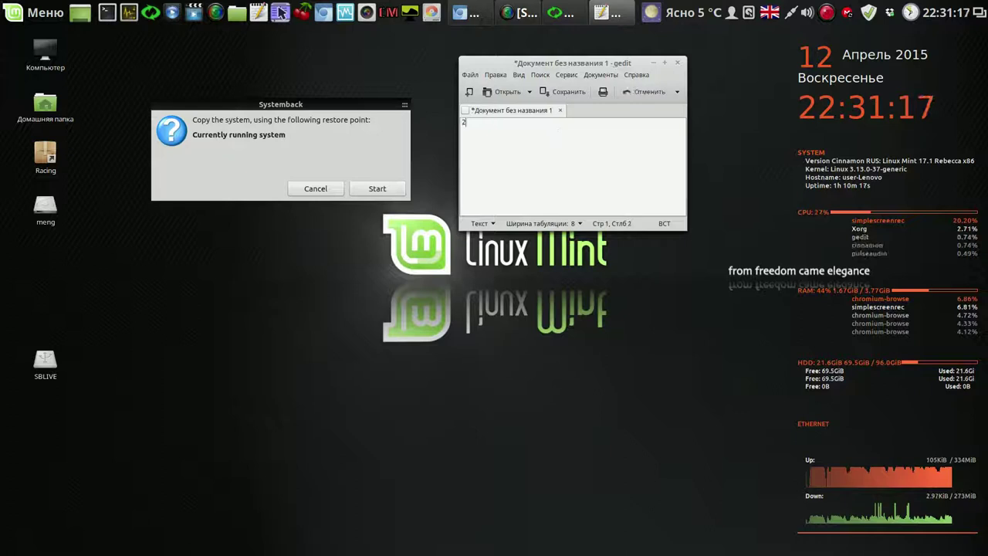
pyautogui.write('1-')
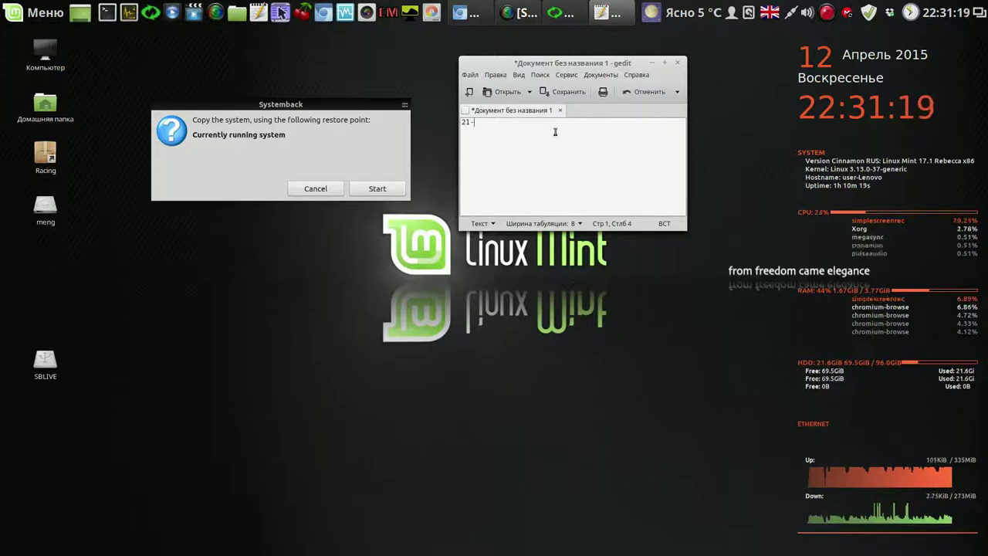
pyautogui.write('31')
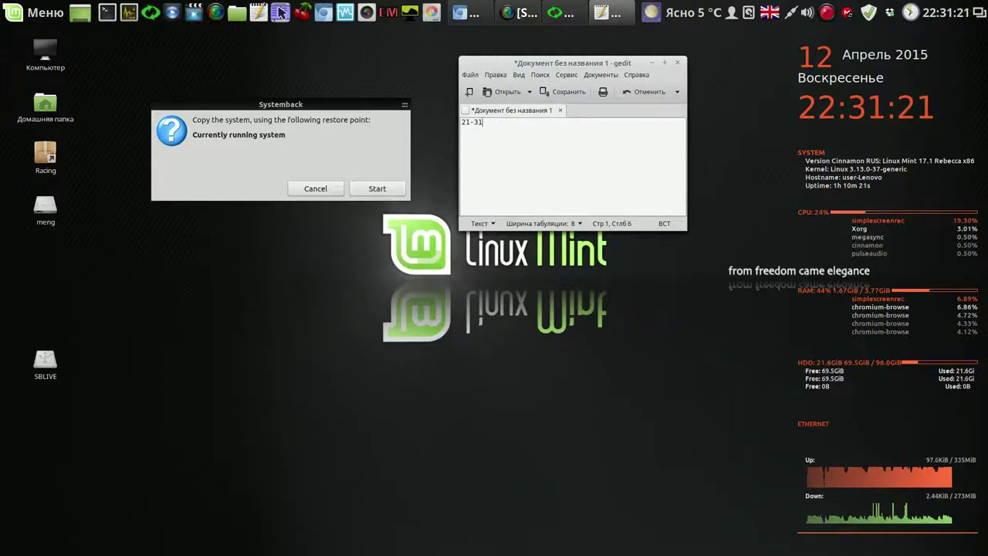
pyautogui.write('-25')
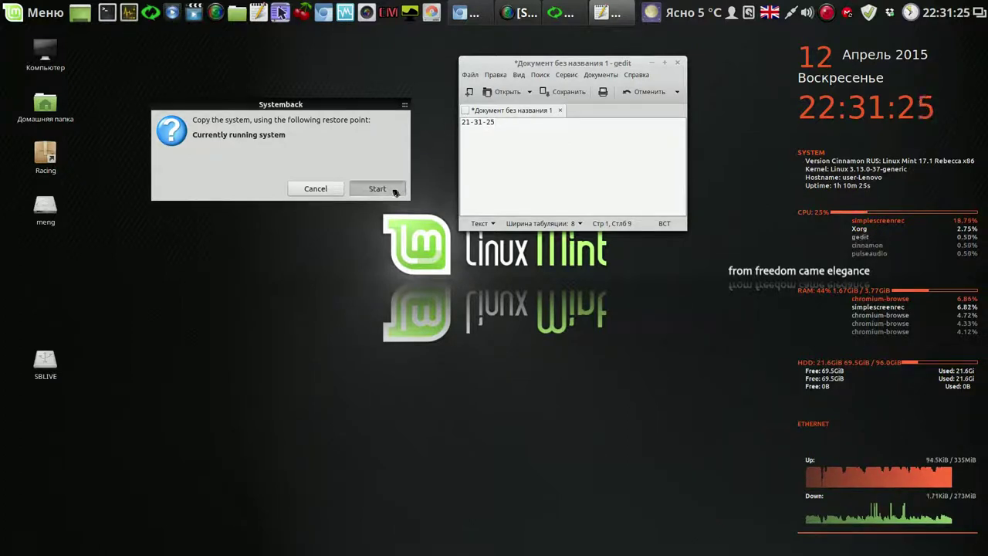
pyautogui.click(377, 189)
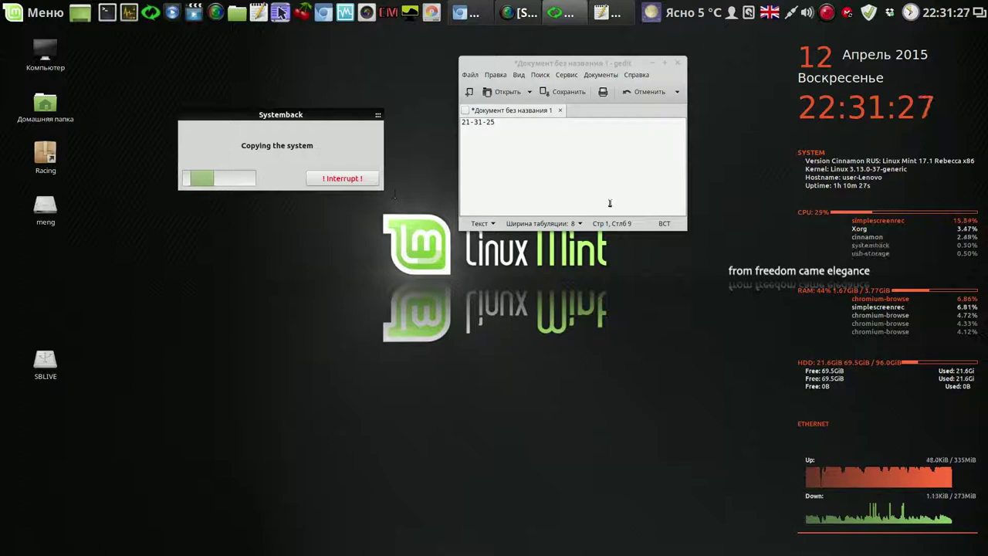
# Shorten the gedit window, begin a second line reading 21-3 for the finish time, and pause the screen recording
pyautogui.moveTo(641, 230); pyautogui.dragTo(641, 179)
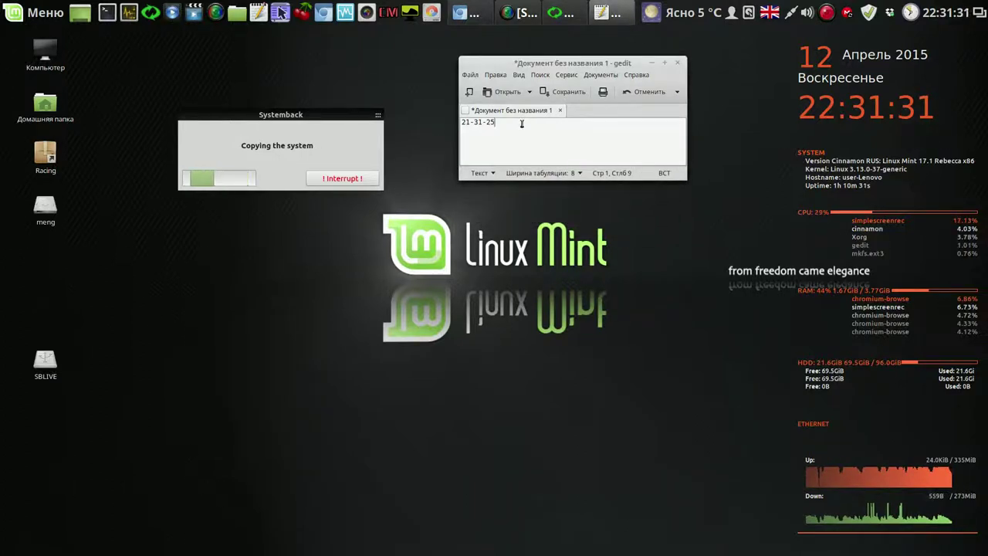
pyautogui.press('Return')
pyautogui.press('Return')
pyautogui.press('Return')
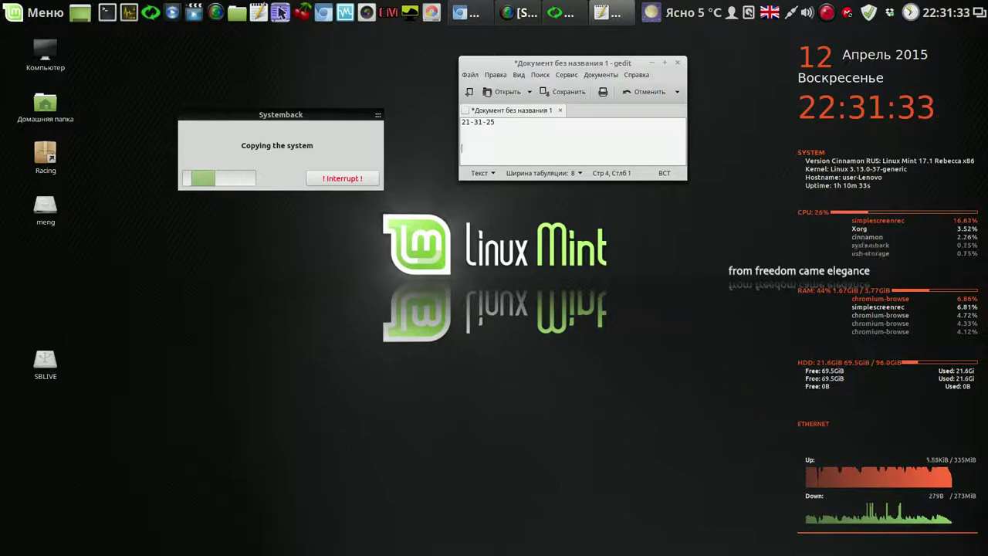
pyautogui.click(475, 133)
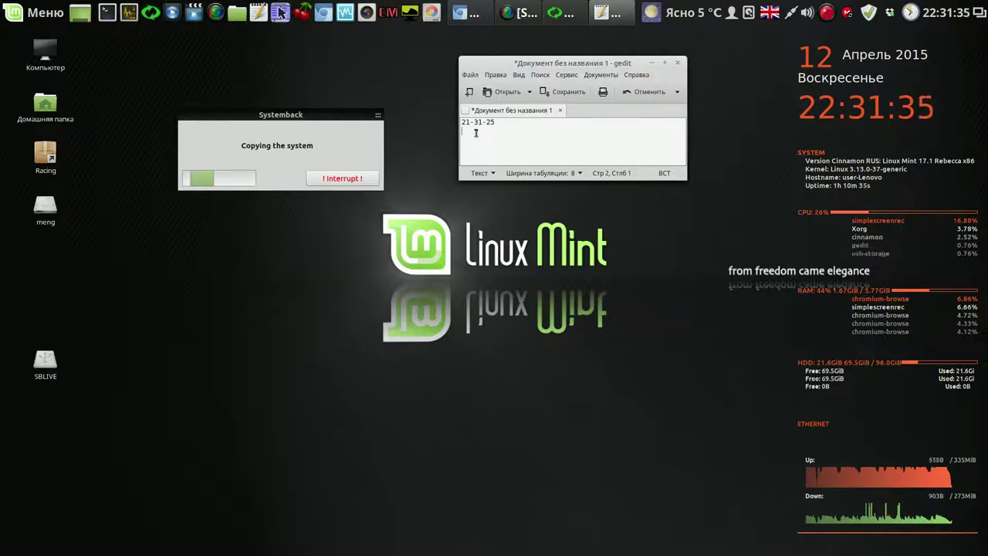
pyautogui.write('21-')
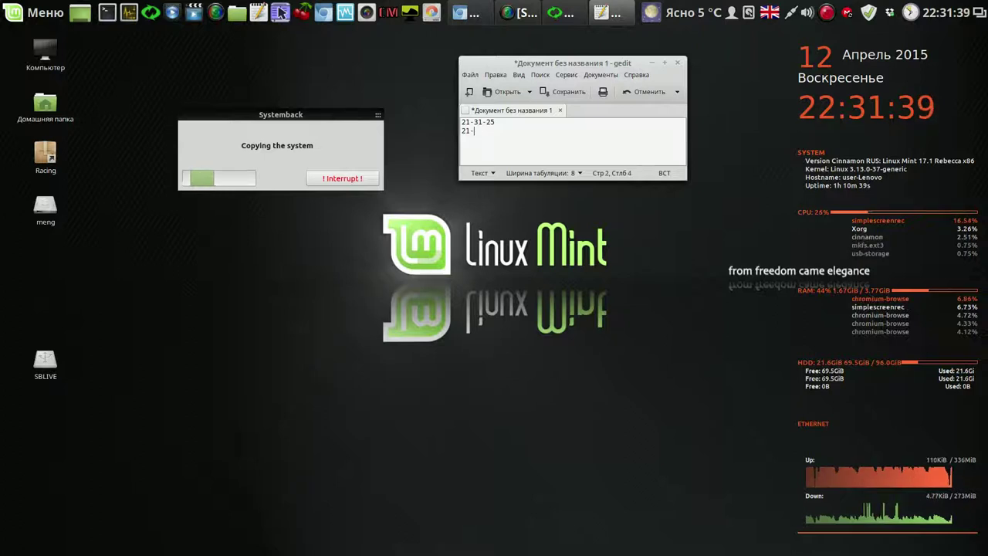
pyautogui.write('3')
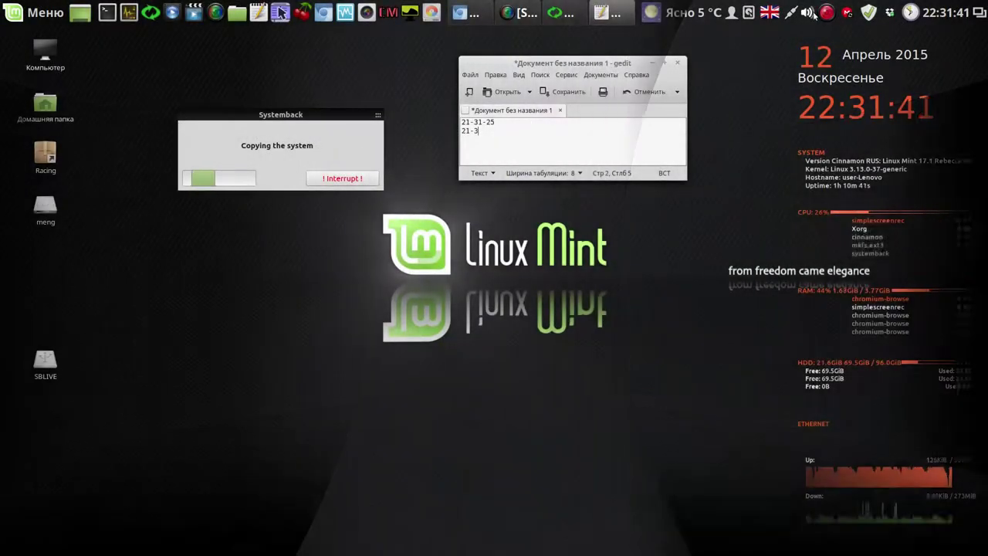
pyautogui.click(827, 12)
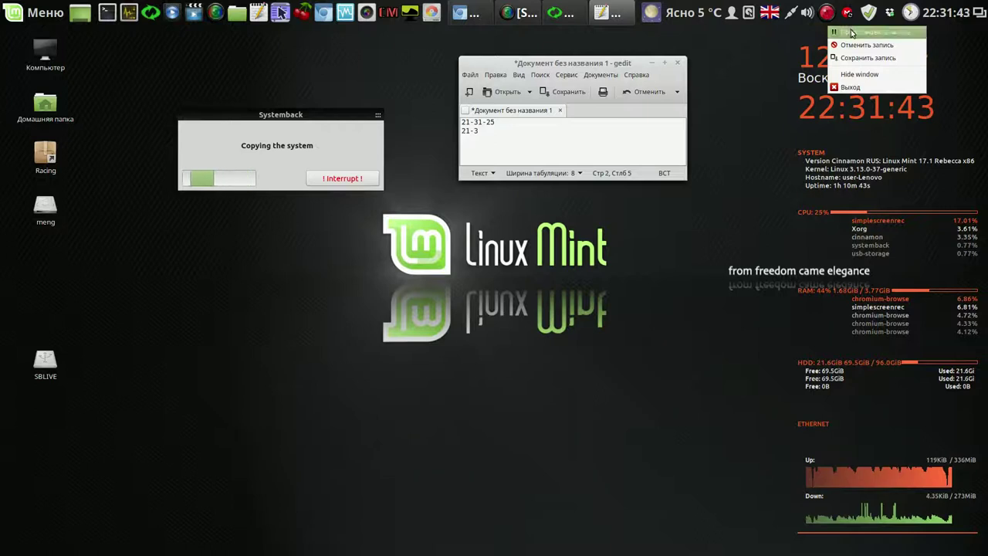
pyautogui.click(852, 32)
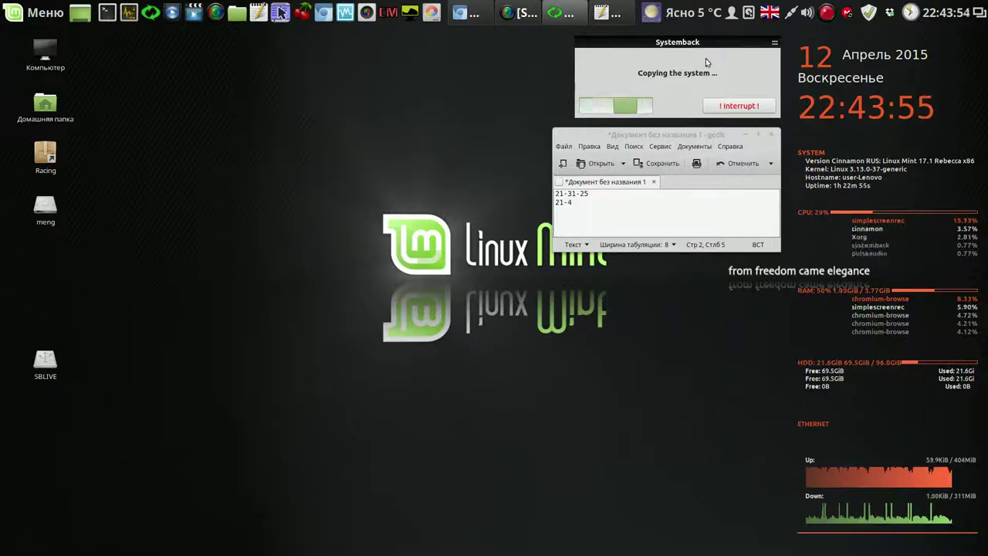
# Complete the note's finish time as 21-44 and acknowledge the completed system copy in Systemback
pyautogui.click(575, 201)
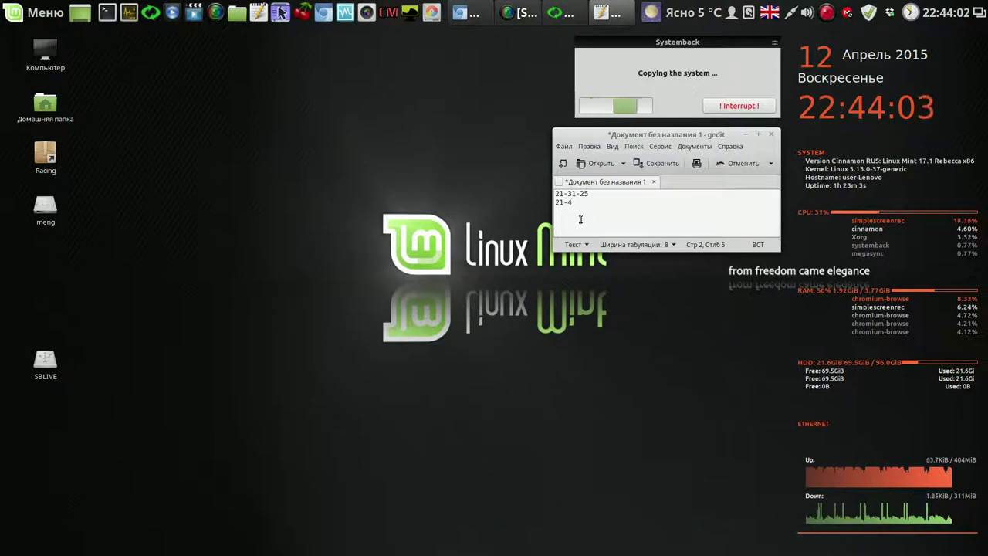
pyautogui.write('4')
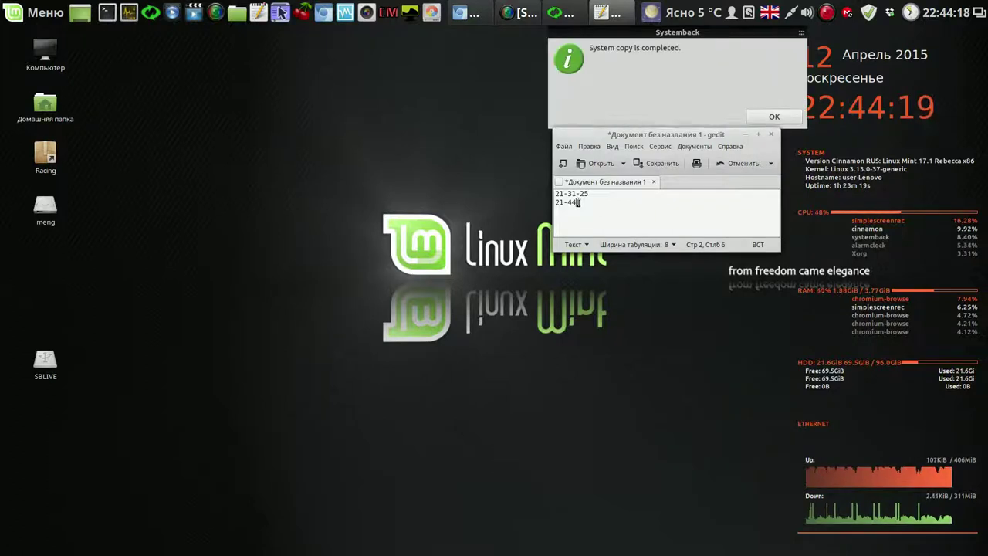
pyautogui.click(774, 117)
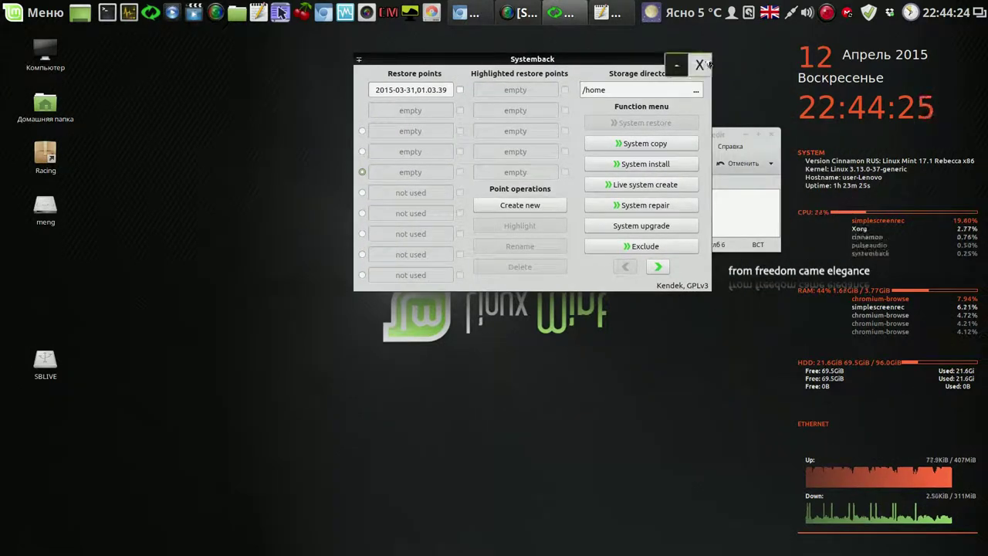
# Close Systemback and close the gedit timing note without saving it
pyautogui.click(705, 61)
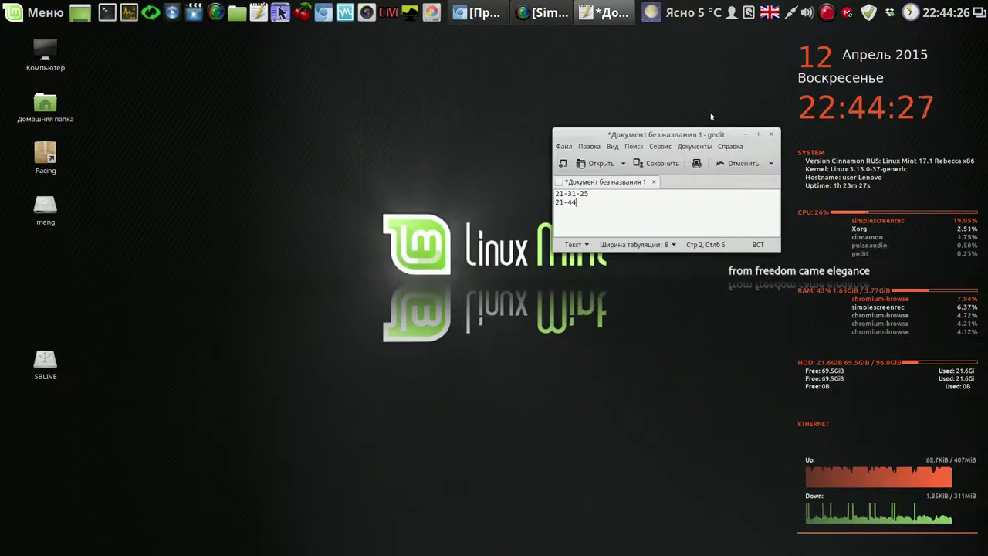
pyautogui.click(772, 136)
pyautogui.click(585, 249)
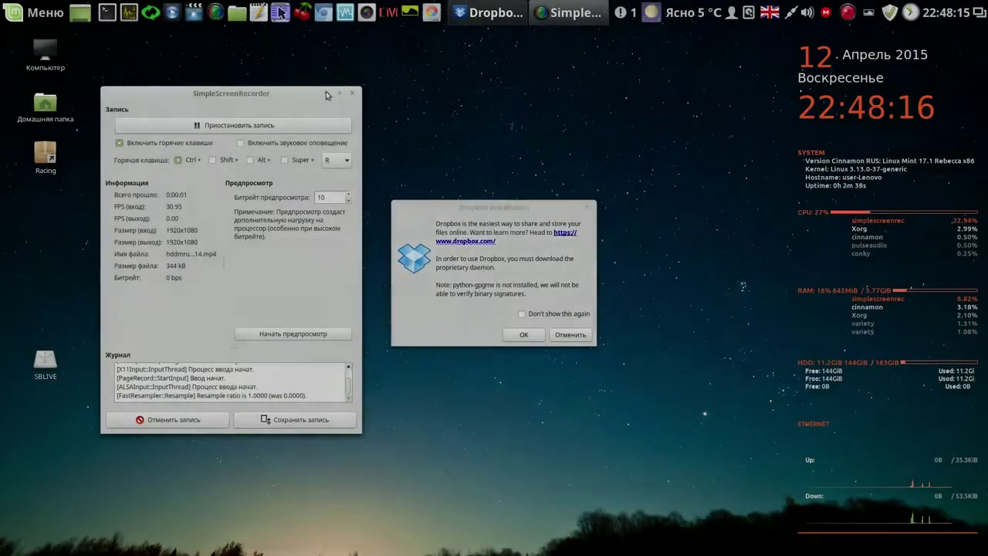
# Minimise the screen recorder window, shift the Dropbox Installation dialog out of the centre, and cancel it
pyautogui.click(326, 91)
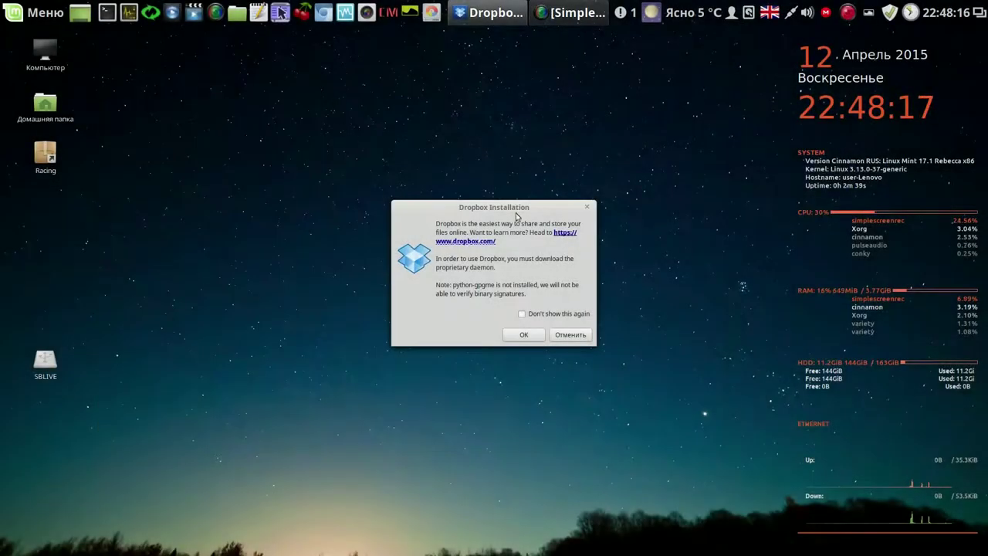
pyautogui.moveTo(519, 212); pyautogui.dragTo(472, 91)
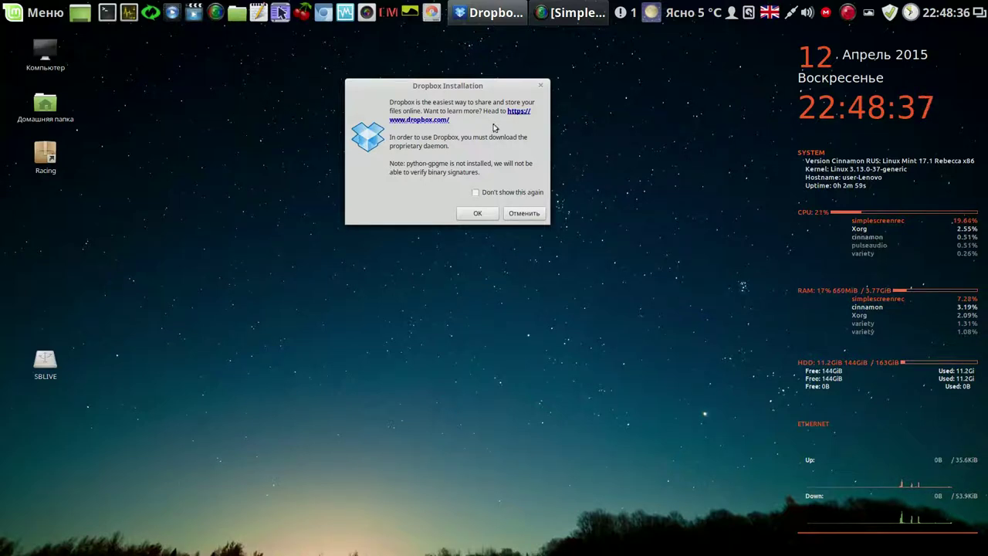
pyautogui.click(517, 215)
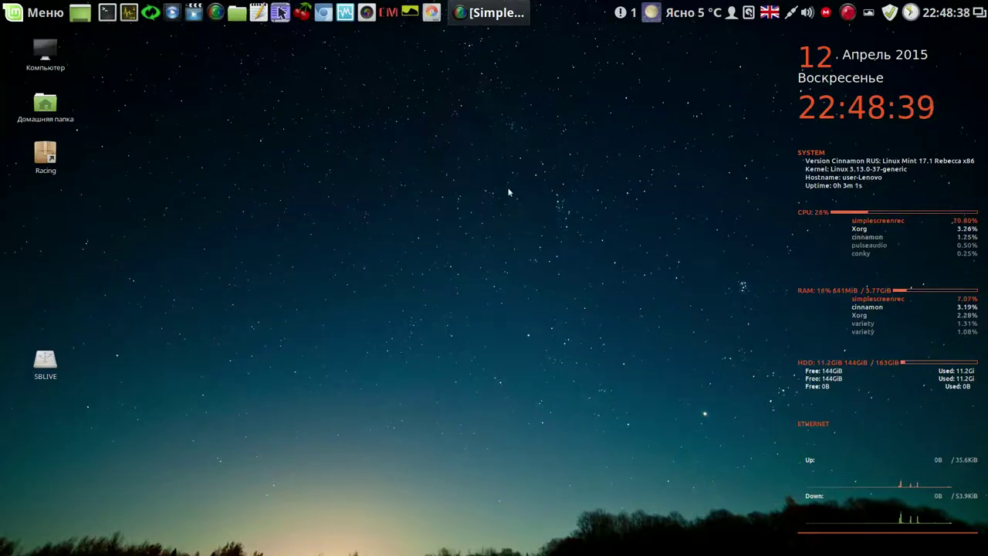
# Launch the Chromium browser and clear the pending desktop notification
pyautogui.click(324, 13)
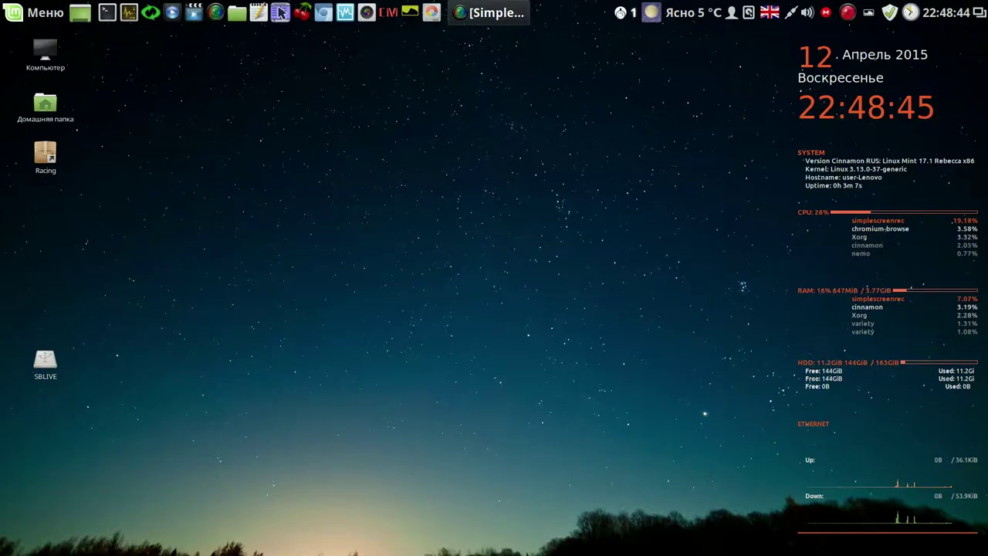
pyautogui.click(620, 13)
pyautogui.click(661, 45)
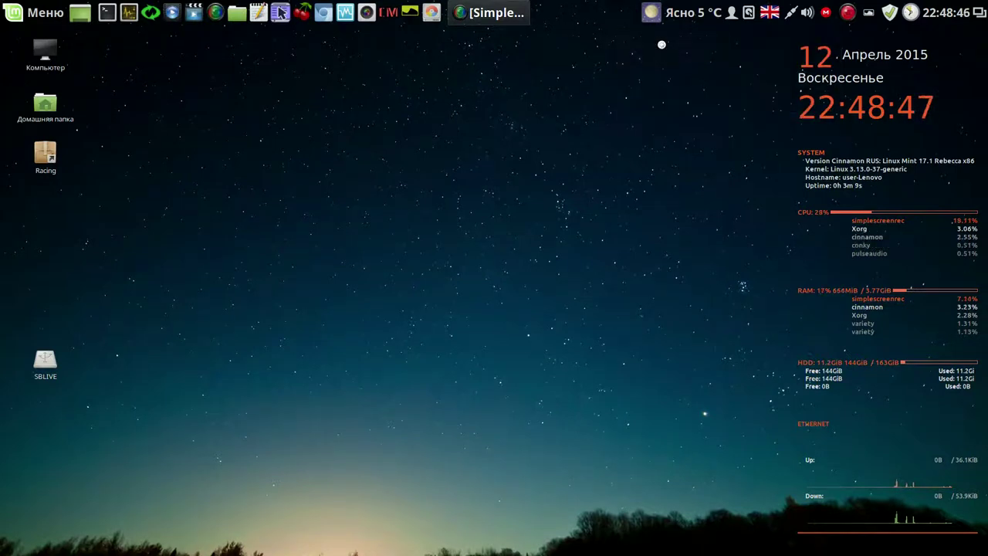
# Pause MEGAsync's file transfers and dismiss its status window
pyautogui.click(826, 12)
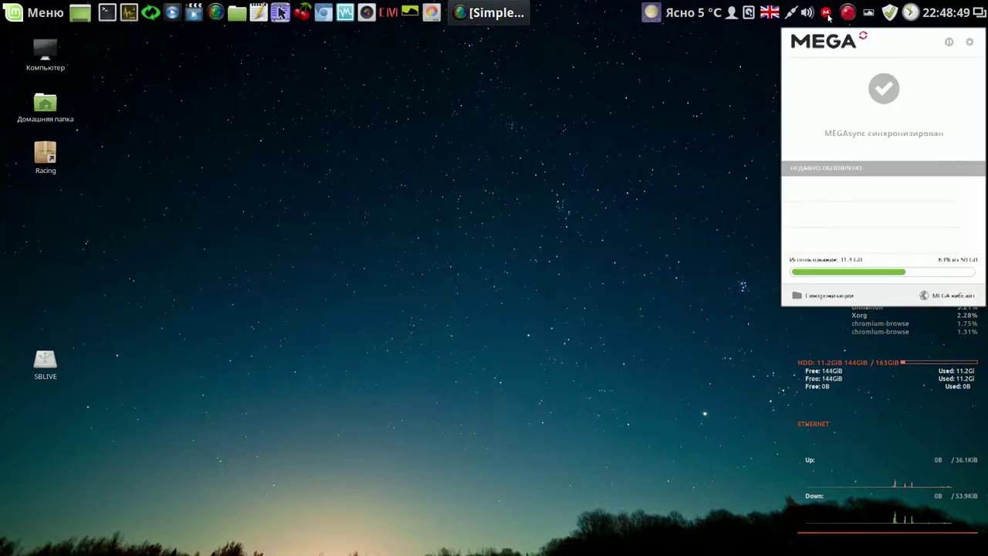
pyautogui.click(949, 42)
pyautogui.click(949, 42)
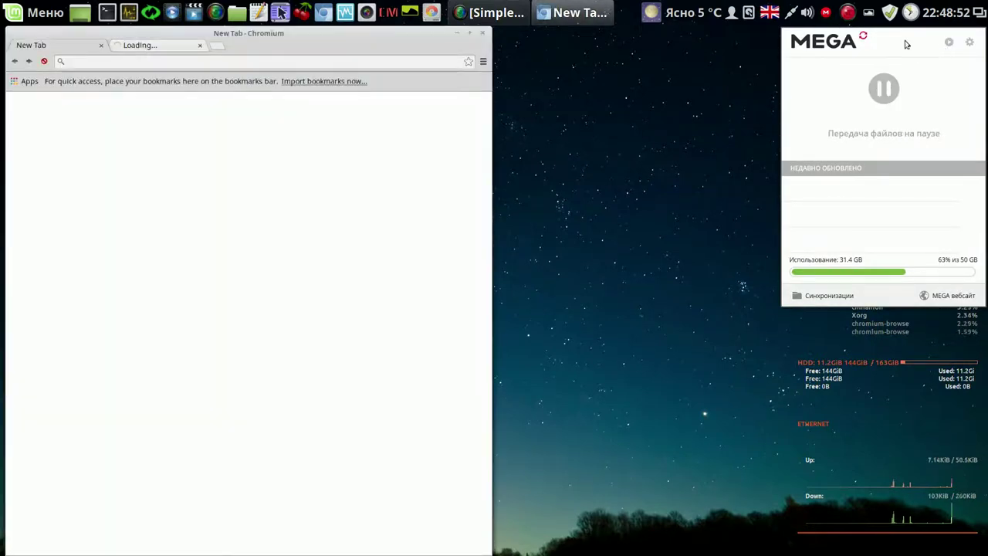
pyautogui.click(659, 75)
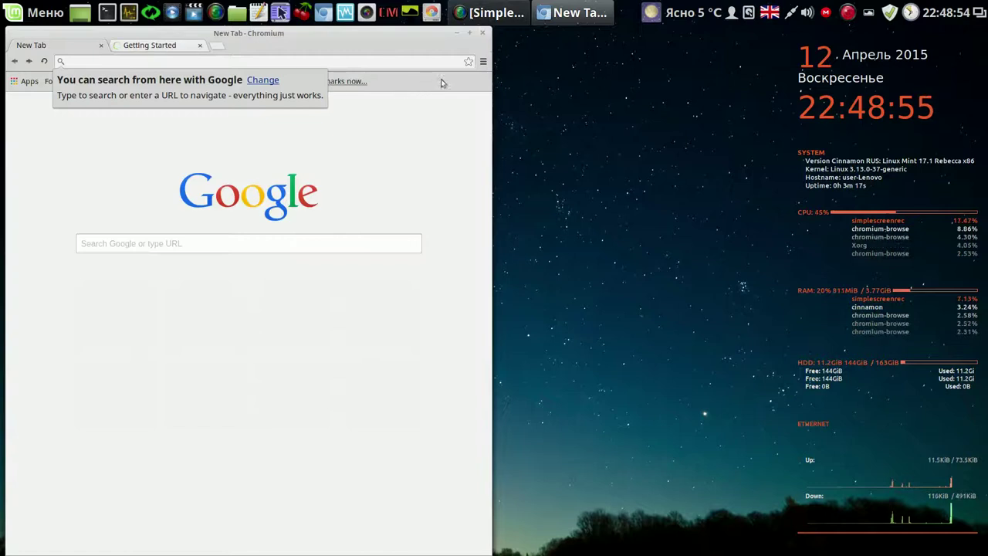
# Check Chromium in the copied system by opening its sign-in page, and close the browser
pyautogui.click(484, 62)
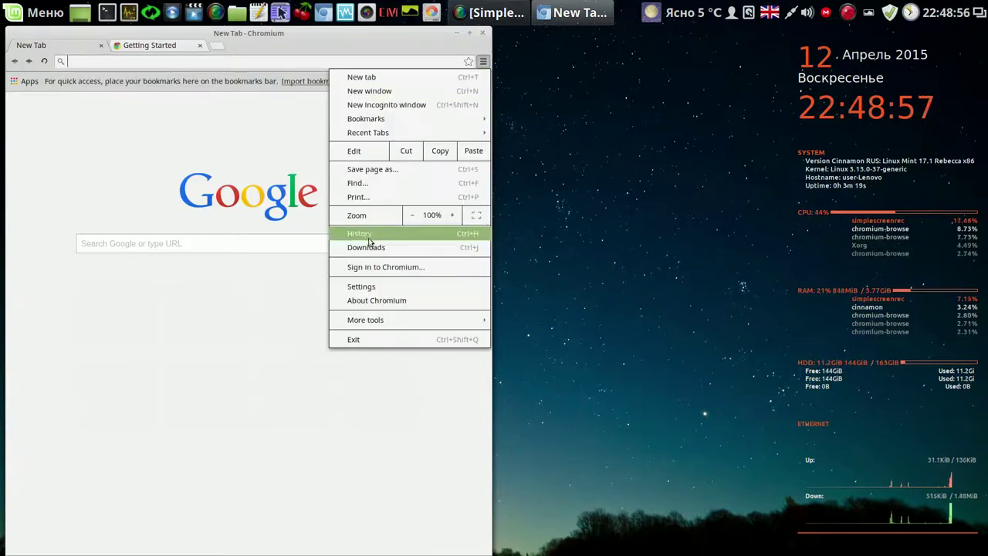
pyautogui.click(369, 267)
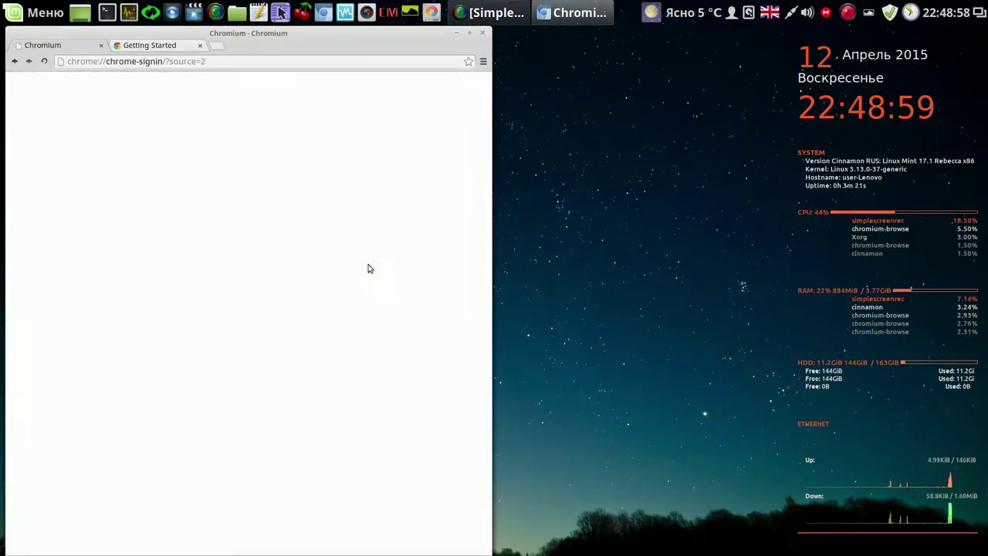
pyautogui.click(485, 34)
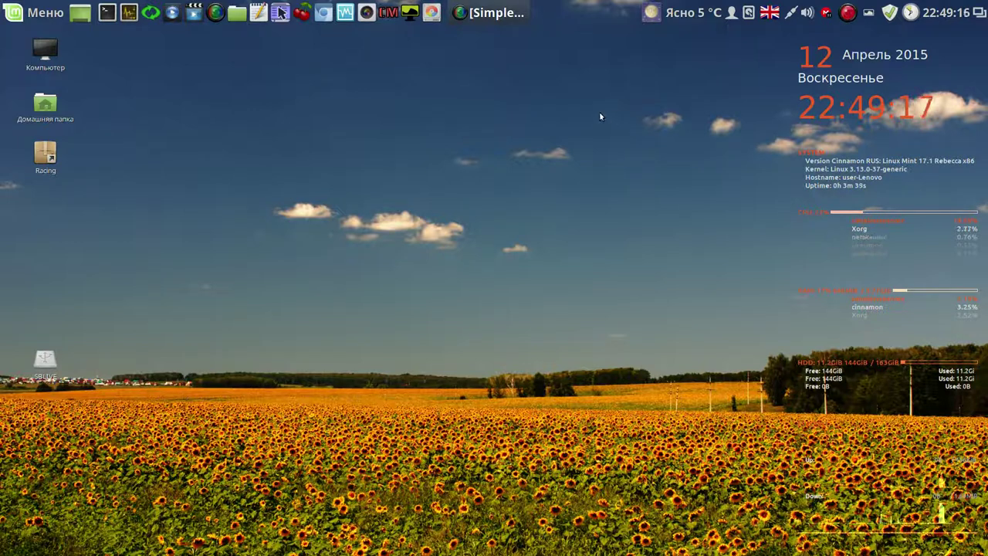
# Test-launch gedit and LibreOffice Writer in the copied system, closing each one without editing
pyautogui.click(280, 12)
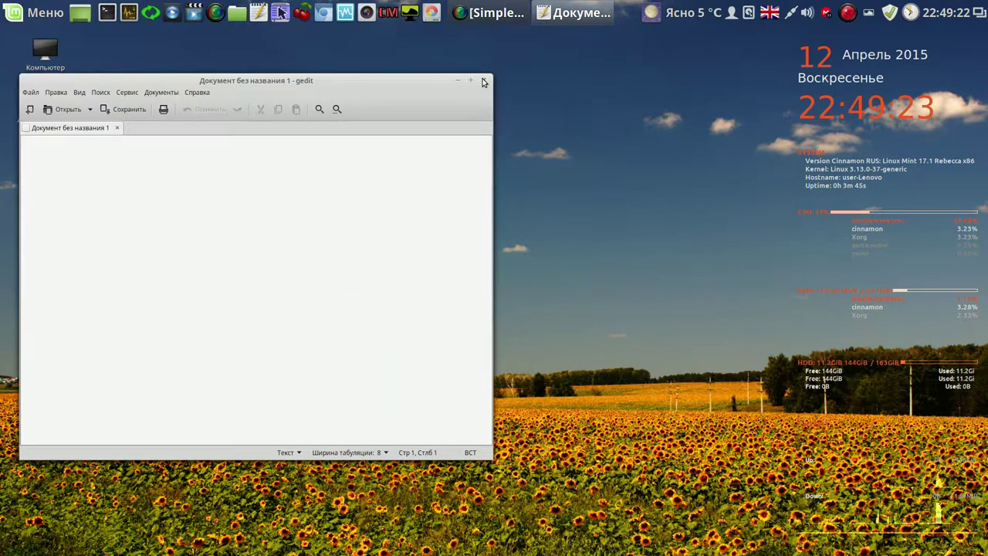
pyautogui.click(482, 81)
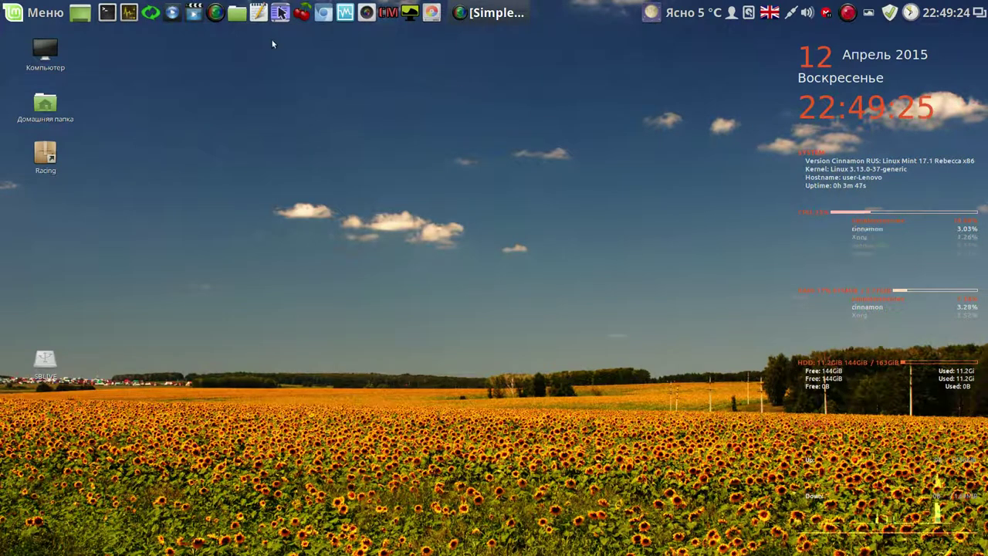
pyautogui.click(45, 12)
pyautogui.moveTo(93, 143)
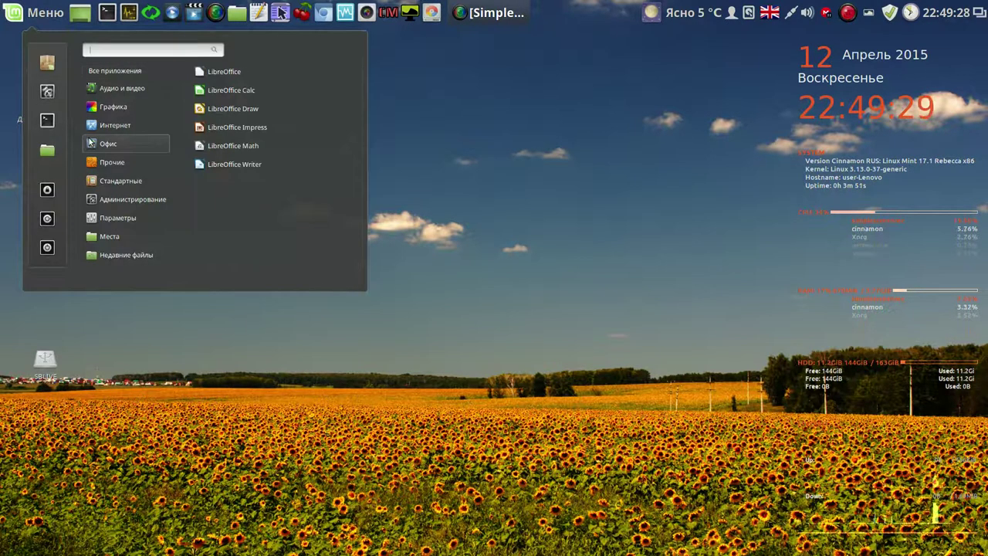
pyautogui.click(241, 165)
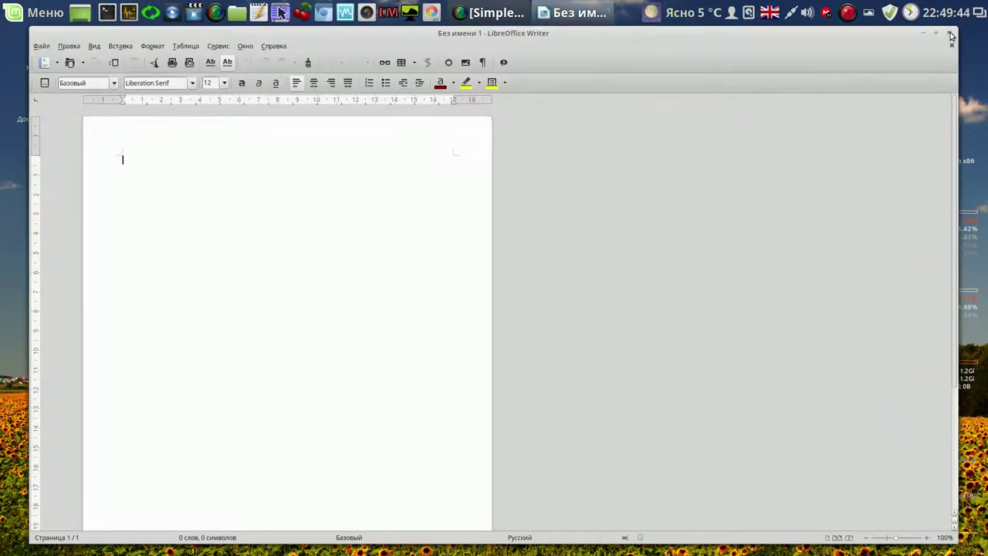
pyautogui.click(949, 33)
# Launch LibreOffice Writer a second time to check its start-up speed, and close it
pyautogui.click(38, 13)
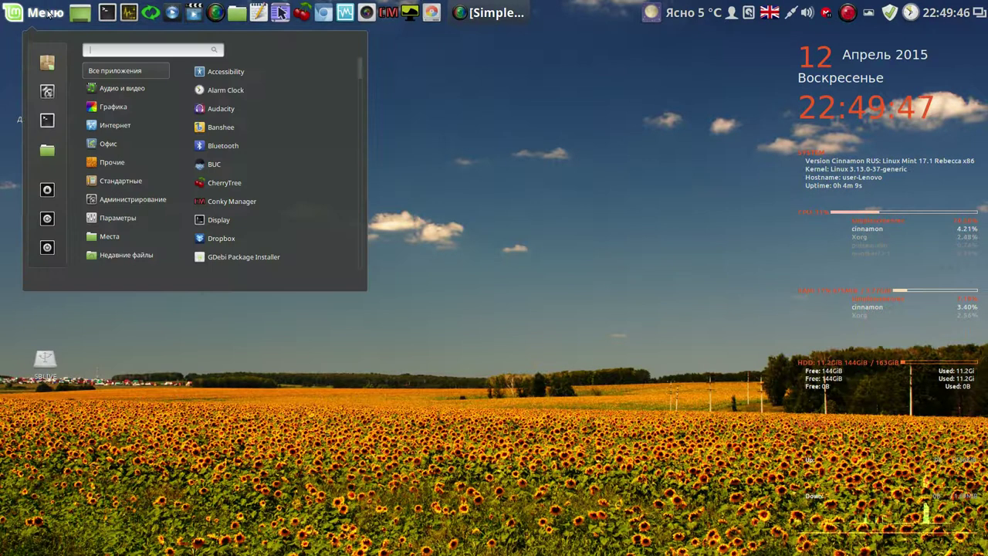
pyautogui.moveTo(108, 144)
pyautogui.click(230, 165)
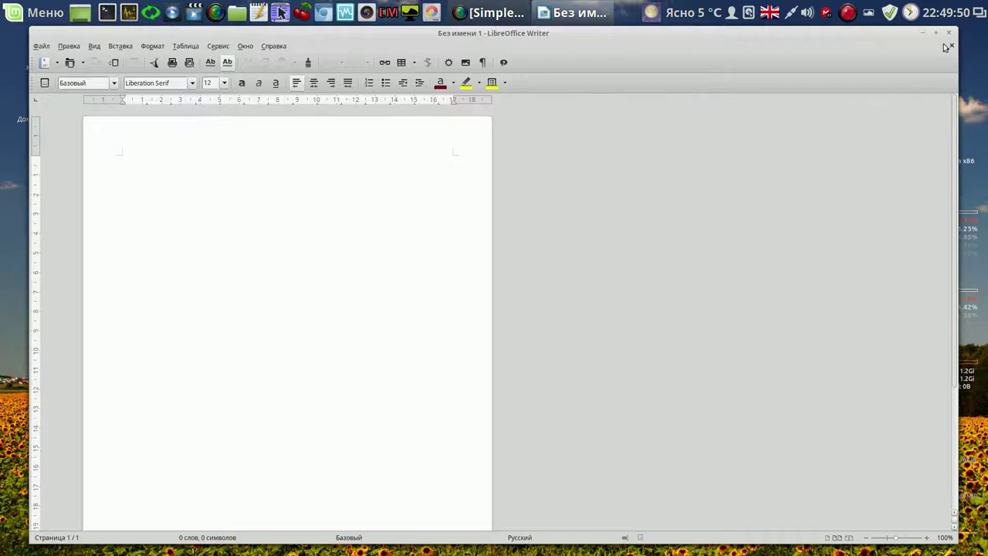
pyautogui.click(951, 33)
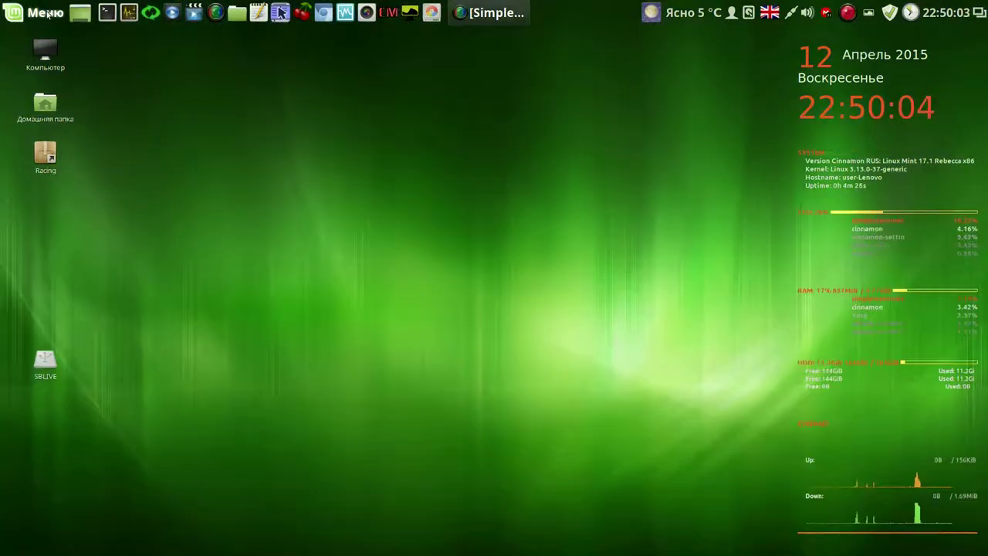
# Open the Users and Groups settings from System Settings, authorising with the administrator password, and close the System Settings window
pyautogui.click(46, 13)
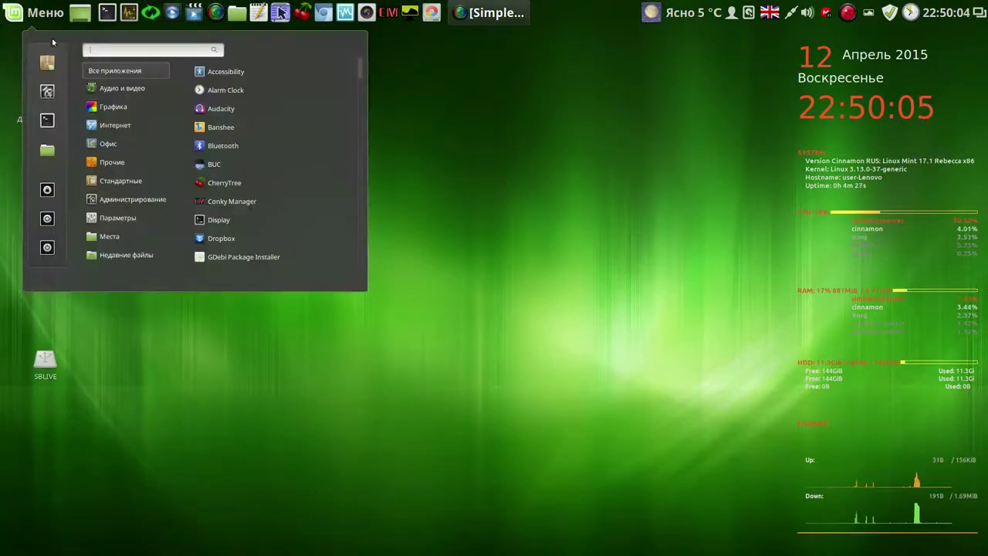
pyautogui.click(47, 91)
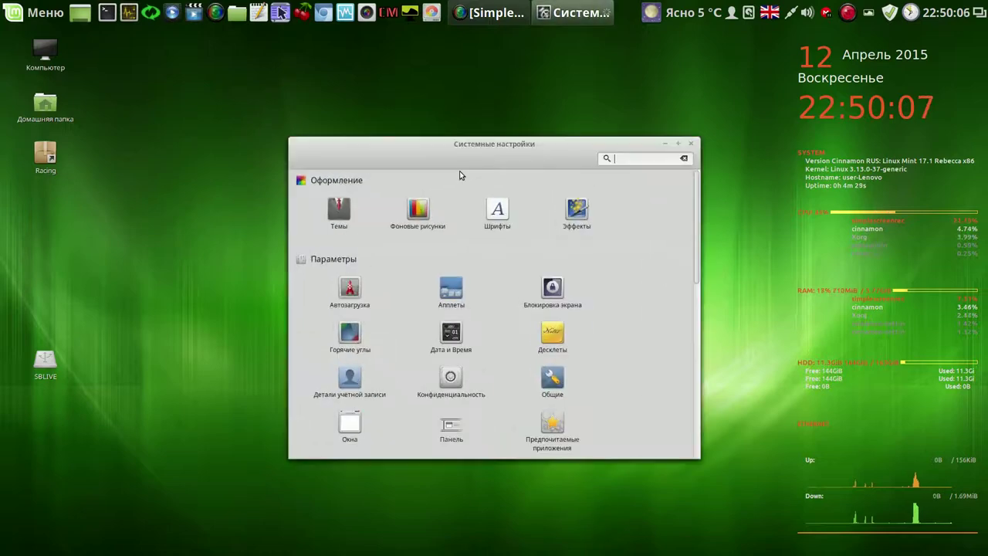
pyautogui.moveTo(693, 199); pyautogui.dragTo(697, 386)
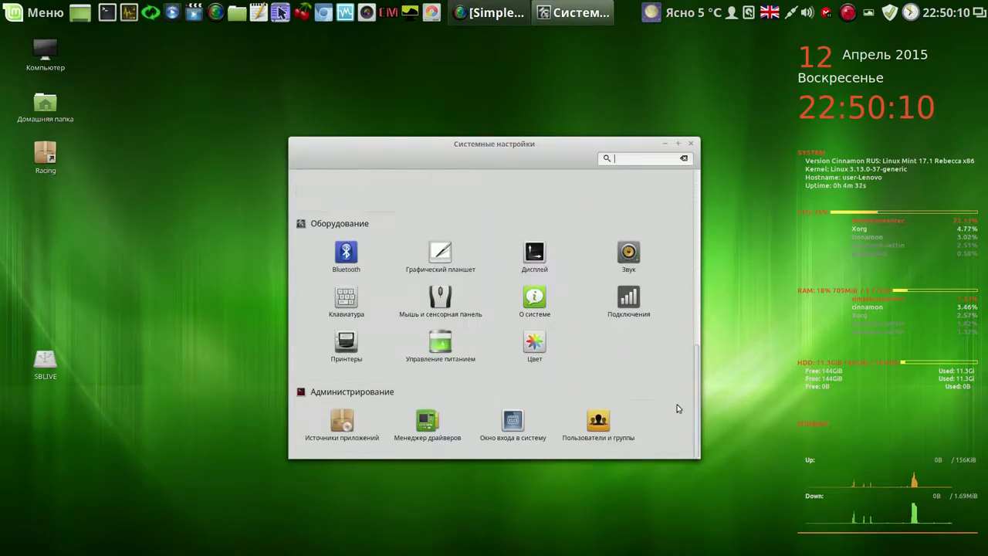
pyautogui.click(599, 424)
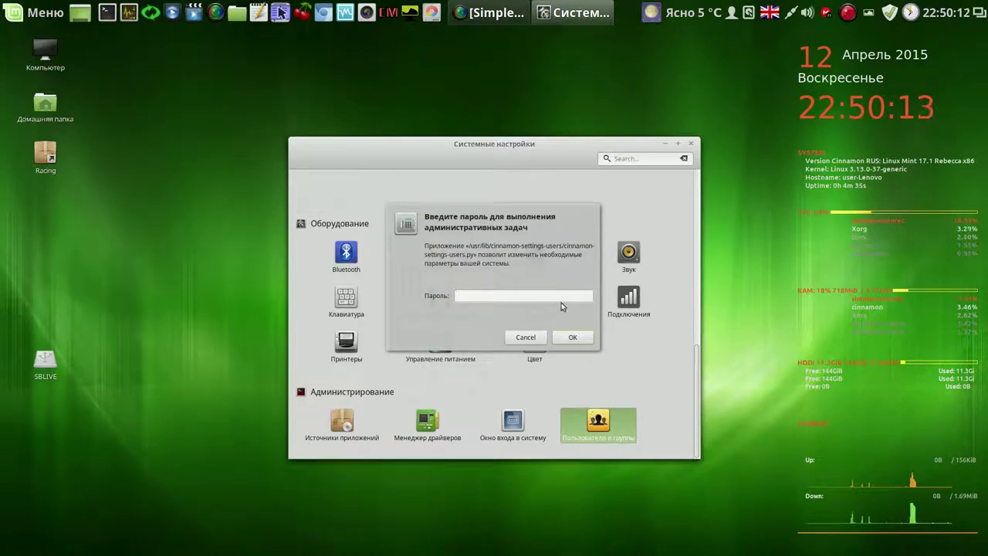
pyautogui.write('a')
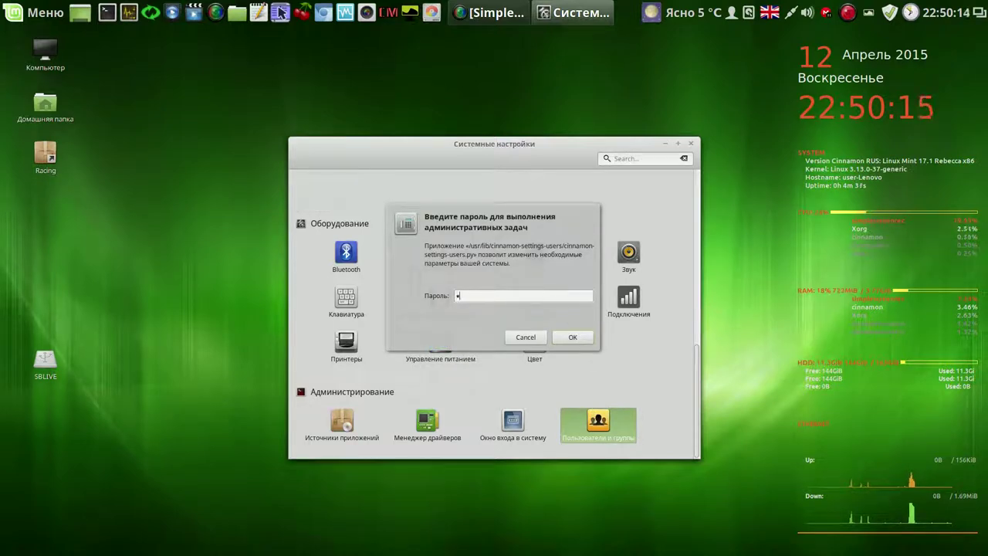
pyautogui.write('aa')
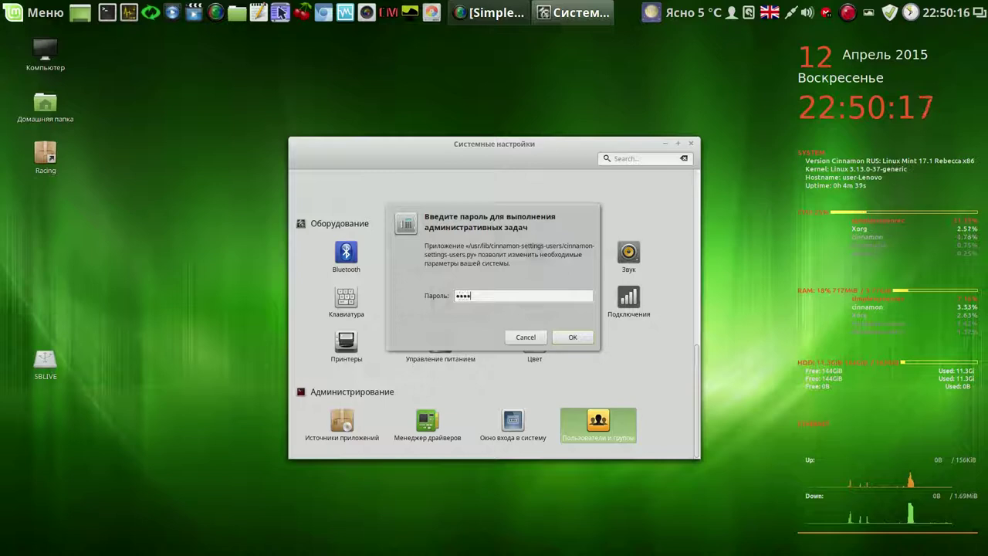
pyautogui.click(576, 339)
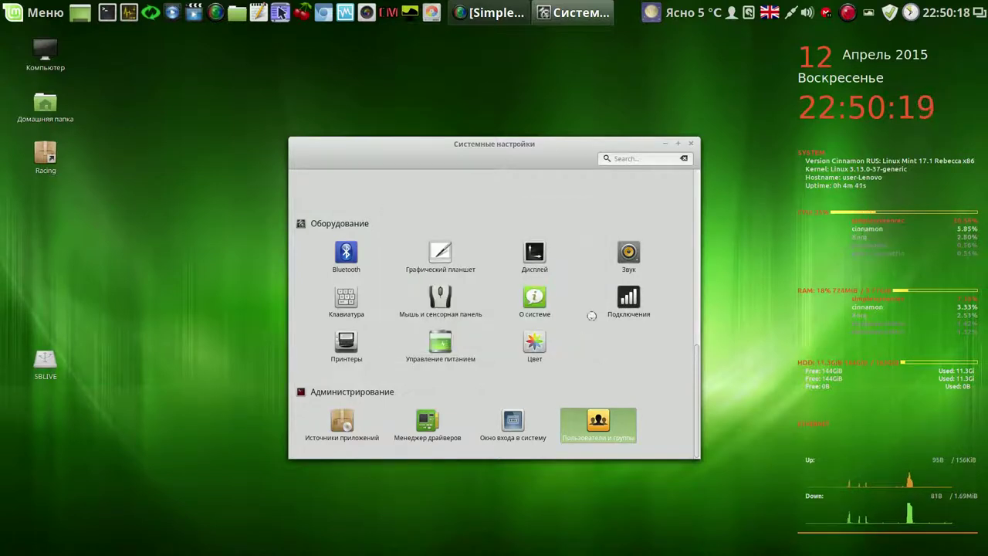
pyautogui.click(693, 142)
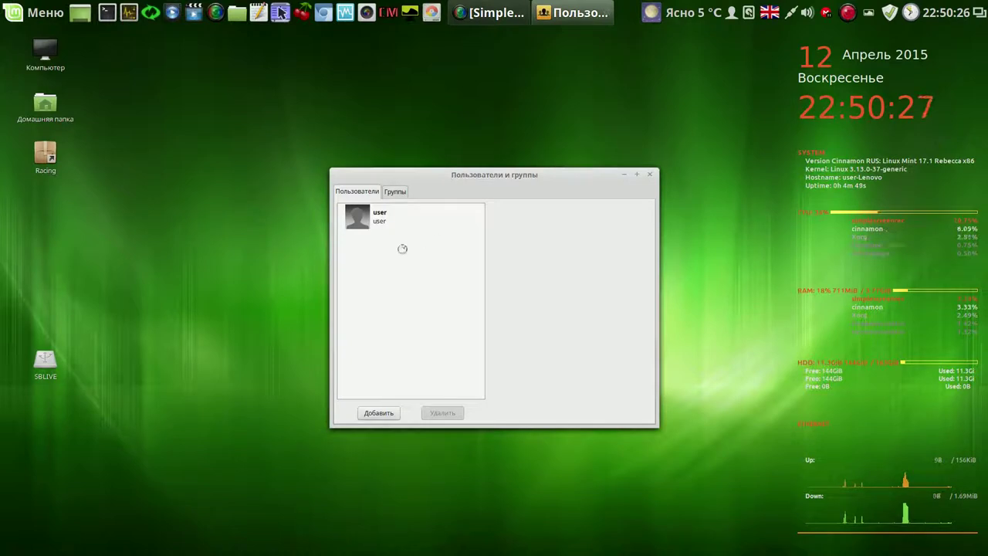
# Open the password change for the user account, view the English (UK) keyboard layout chart, and close the chart
pyautogui.click(368, 222)
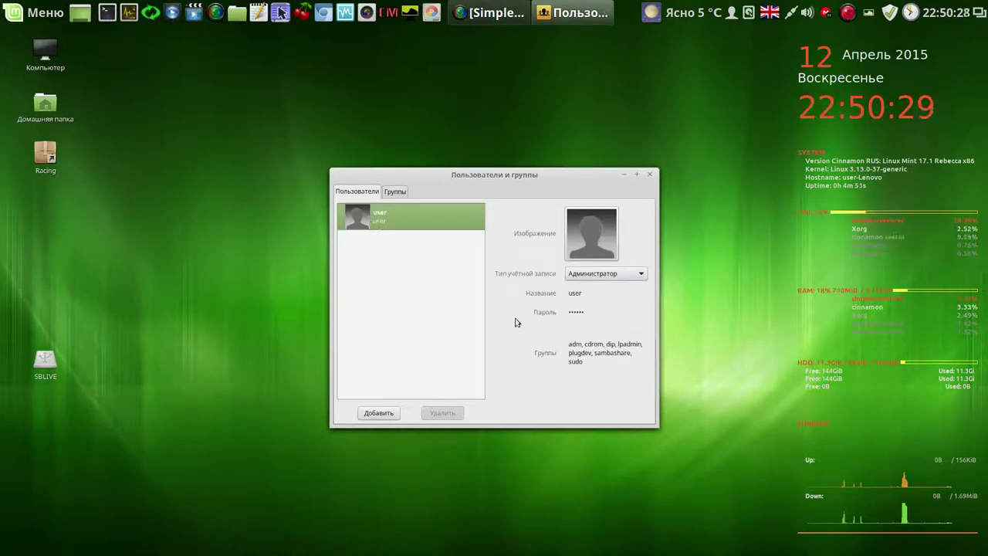
pyautogui.click(590, 315)
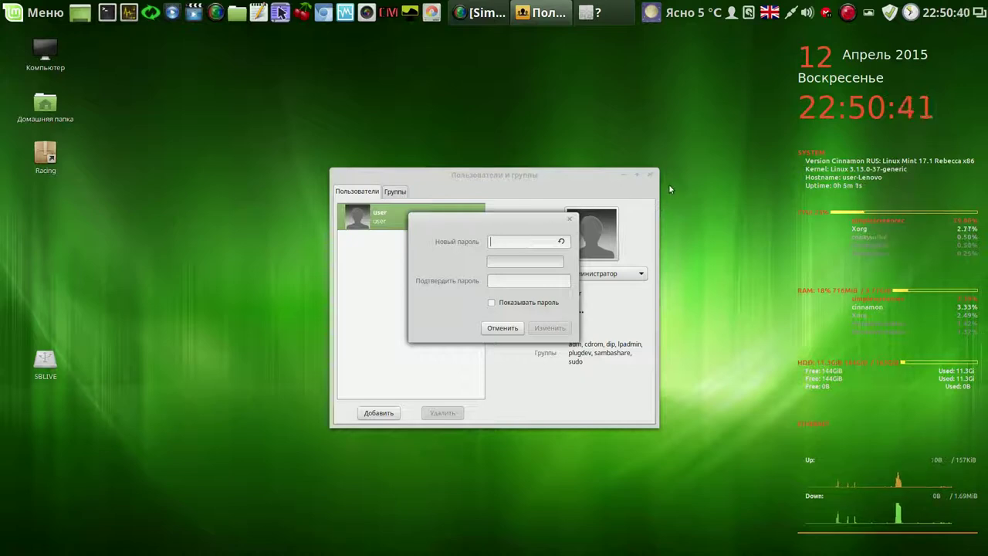
pyautogui.click(770, 12)
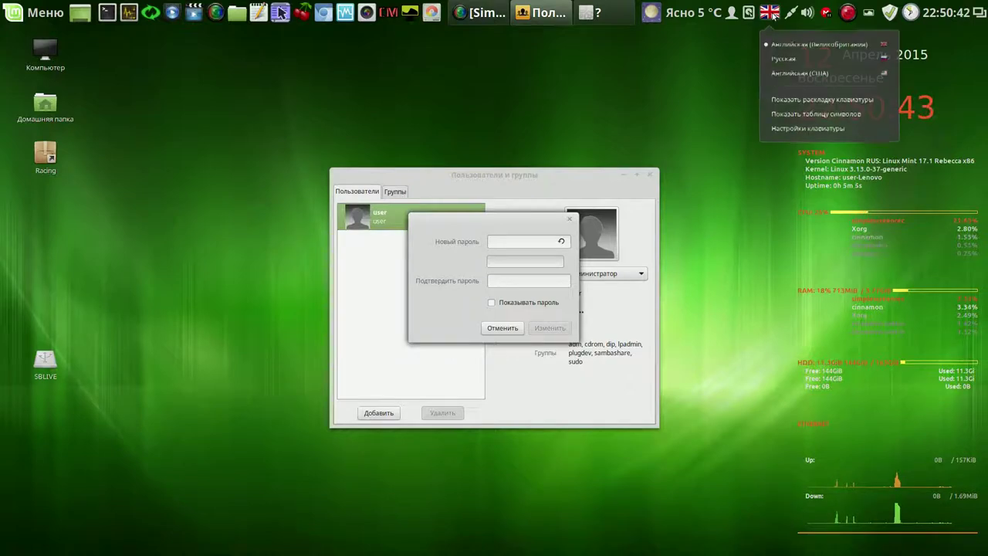
pyautogui.click(794, 100)
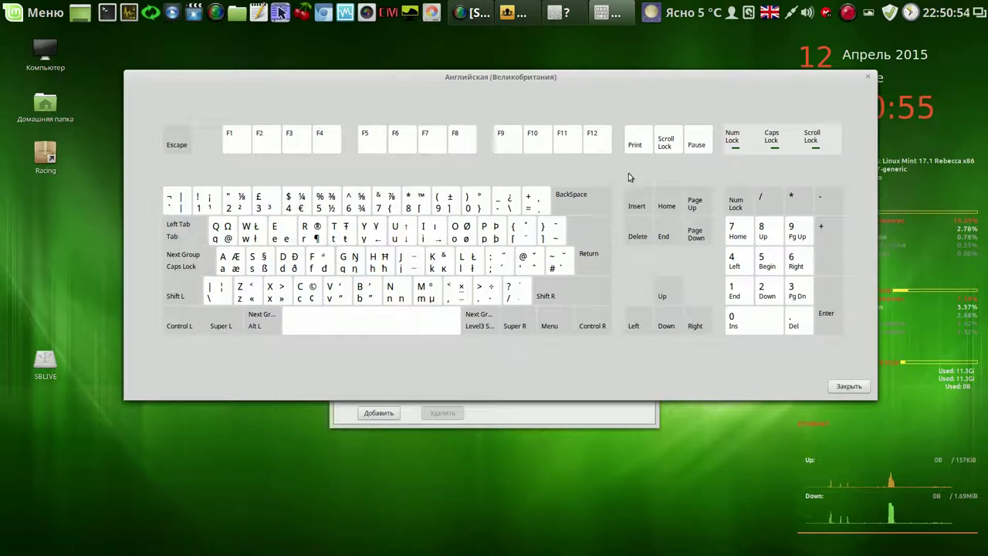
pyautogui.click(870, 78)
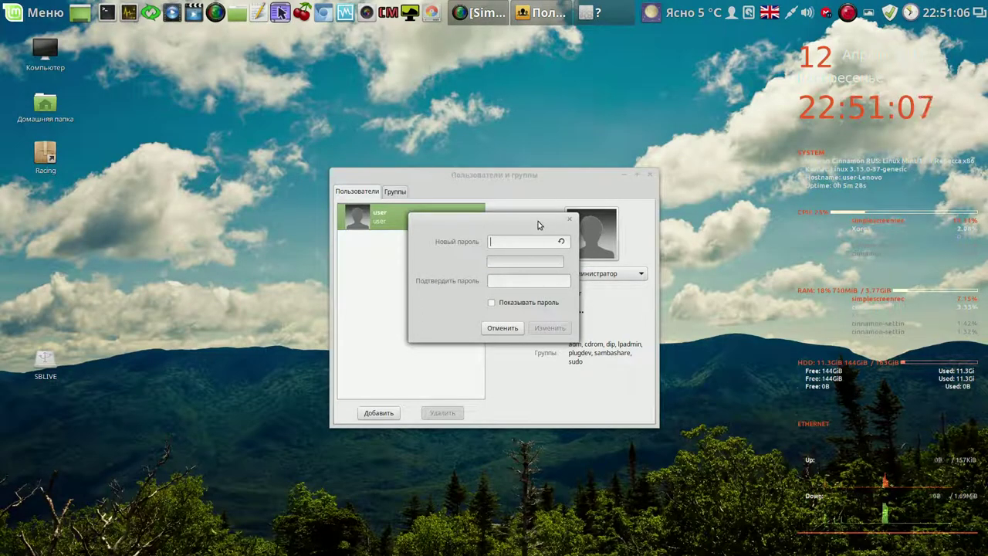
# Enter a new password for the user account and repeat it in the confirmation field
pyautogui.write('•')
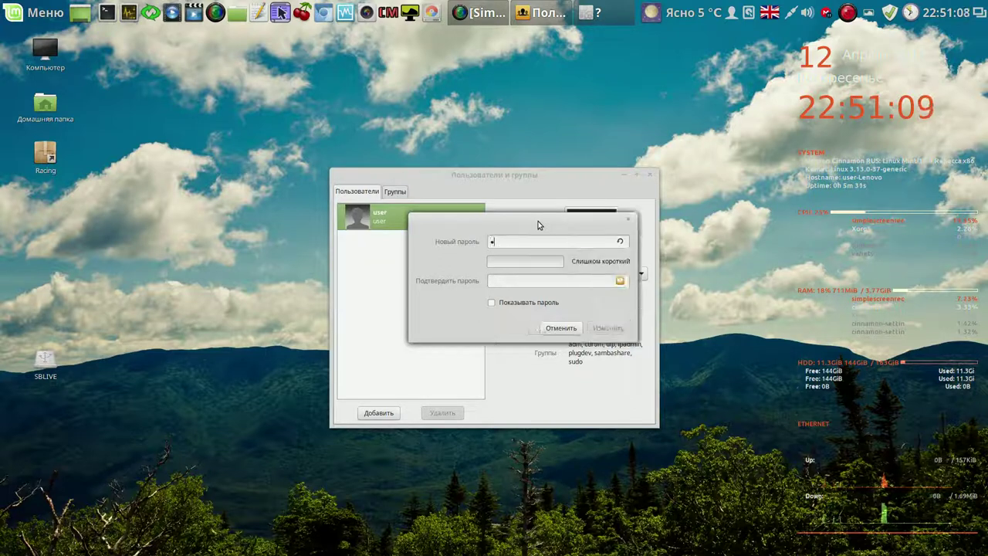
pyautogui.write('••')
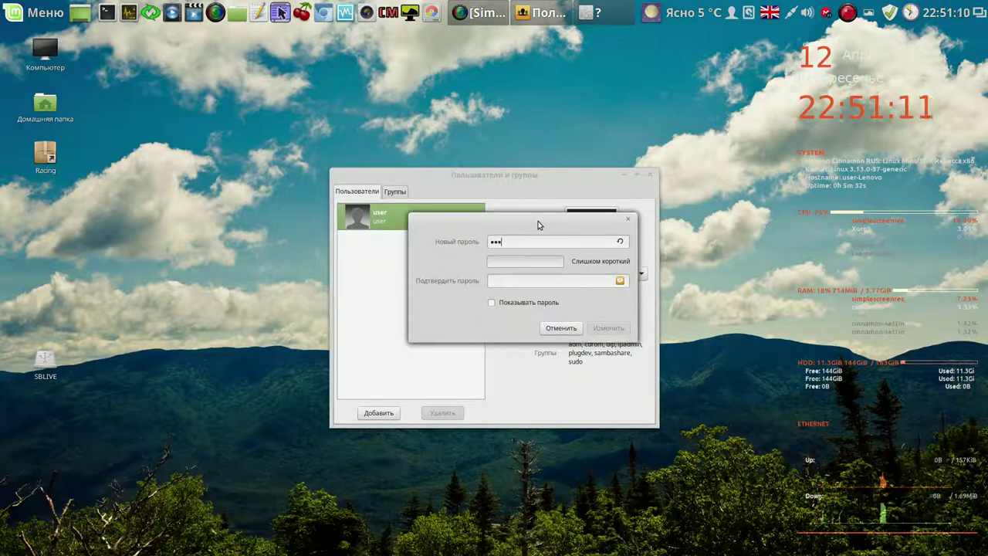
pyautogui.write('••')
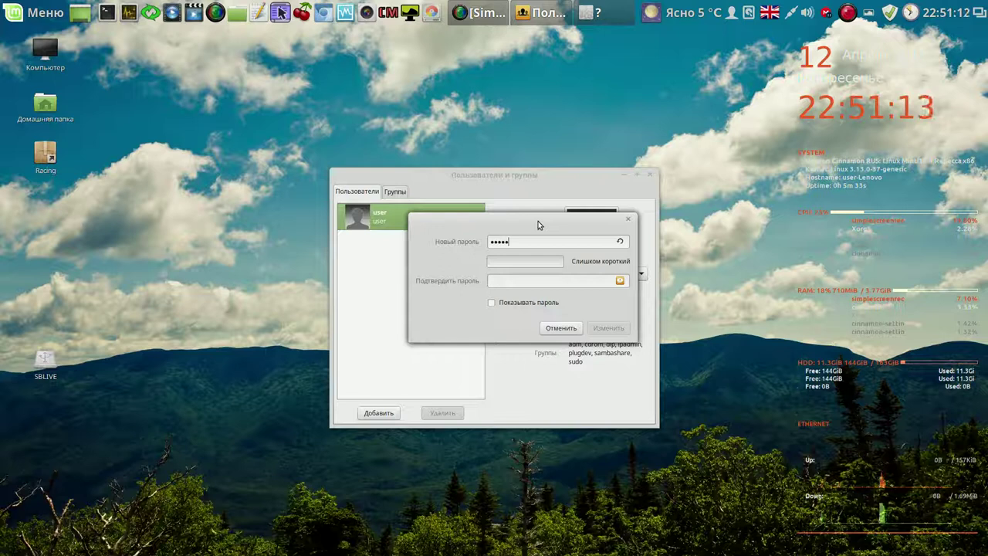
pyautogui.write('••••')
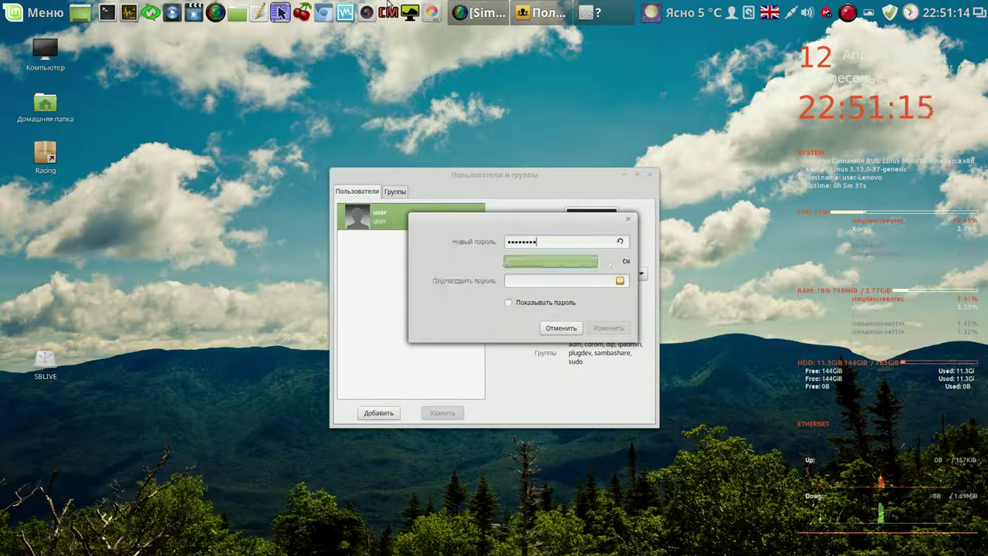
pyautogui.write('•')
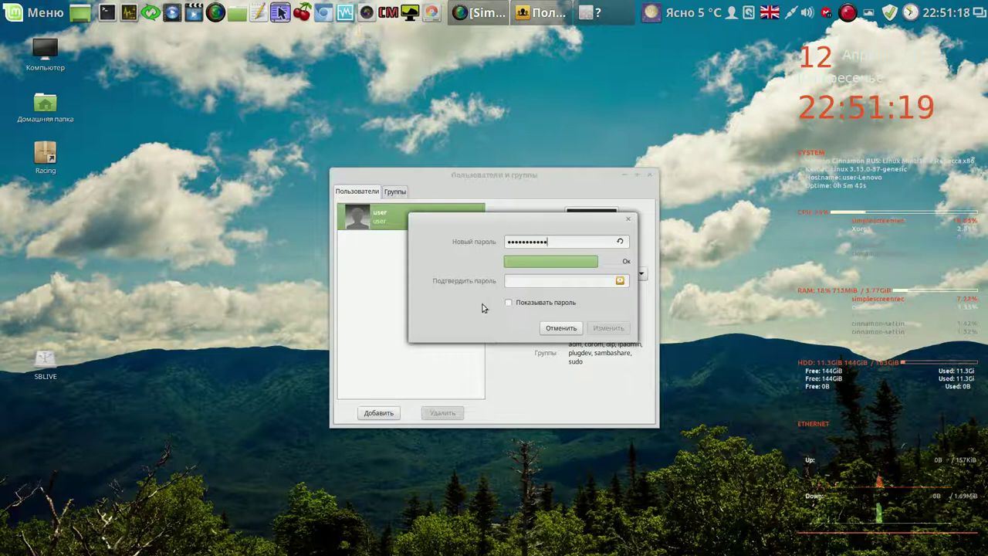
pyautogui.click(517, 281)
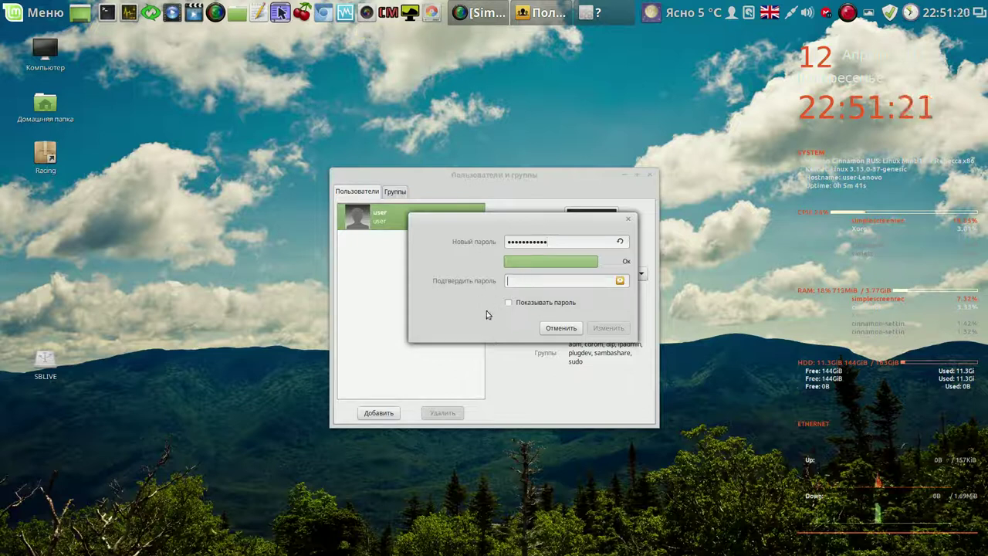
pyautogui.write('••••••')
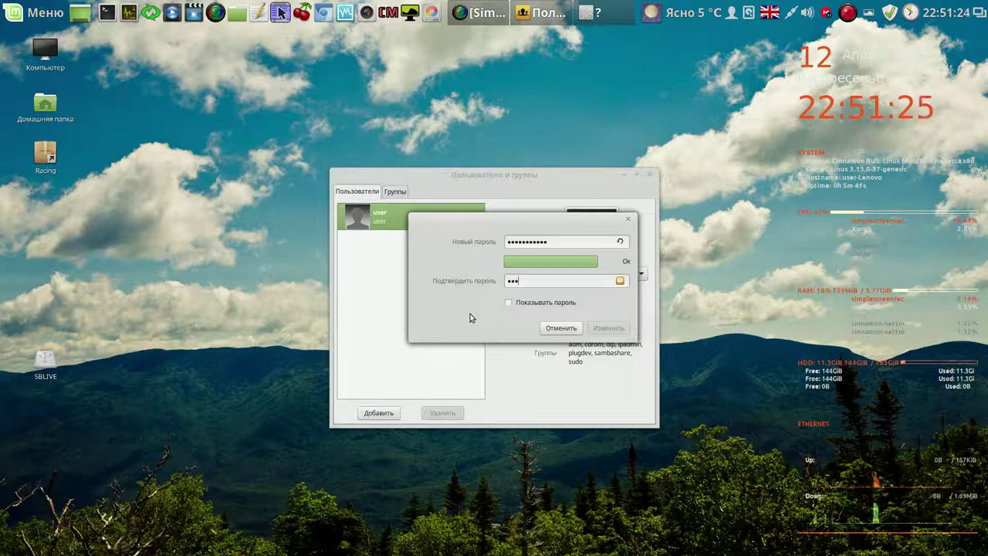
pyautogui.write('•••••')
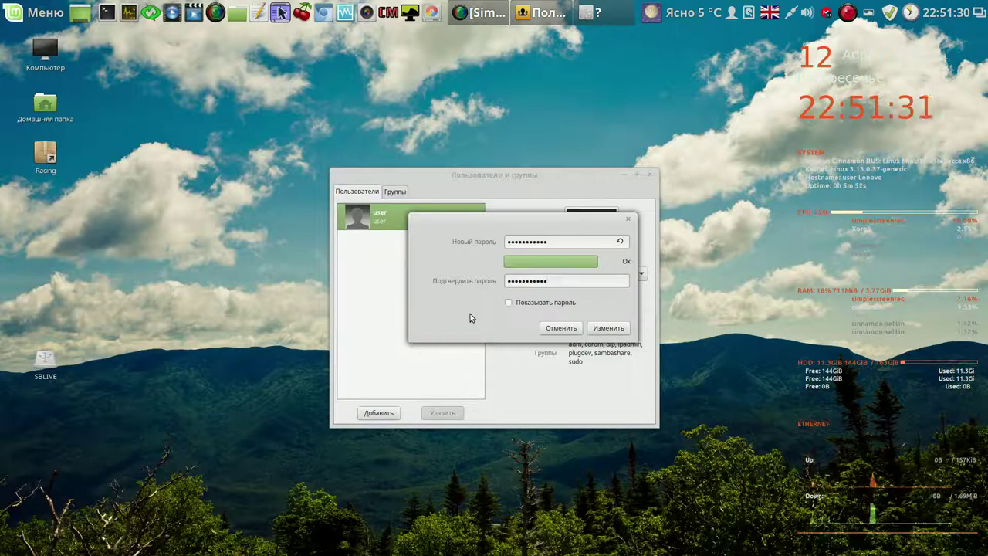
pyautogui.click(609, 329)
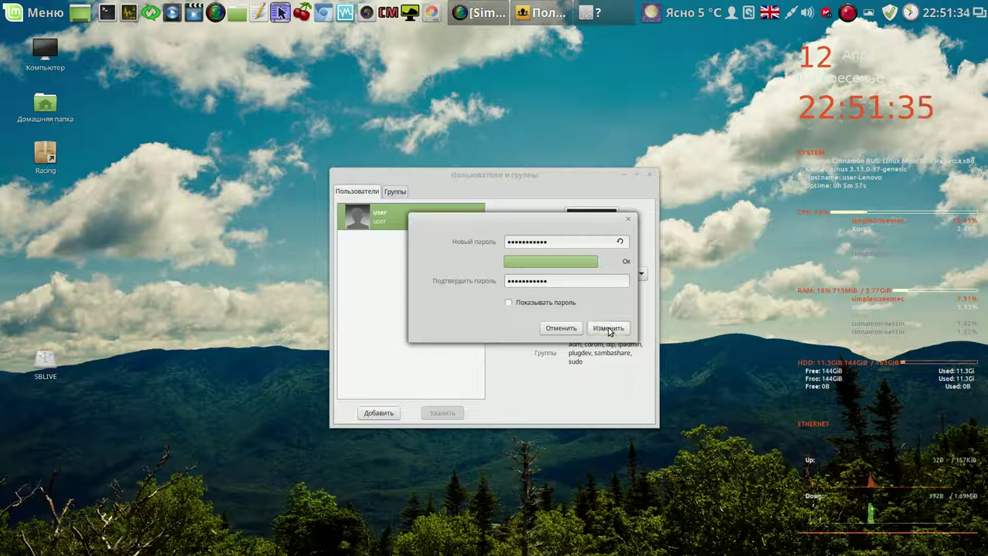
# Move the password dialog and the Users and Groups window apart, and close both
pyautogui.moveTo(581, 218); pyautogui.dragTo(845, 173)
pyautogui.moveTo(585, 177); pyautogui.dragTo(311, 92)
pyautogui.moveTo(761, 179); pyautogui.dragTo(577, 110)
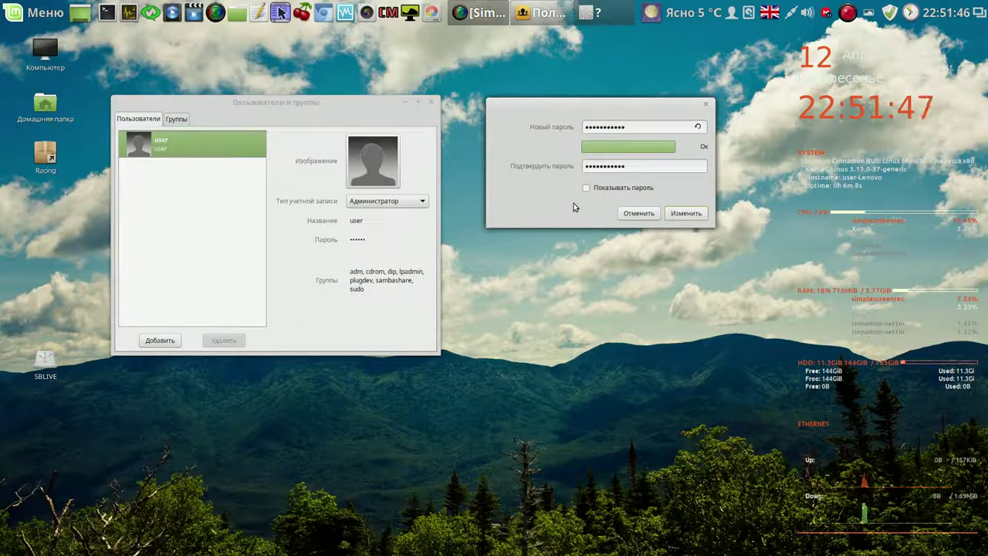
pyautogui.click(706, 109)
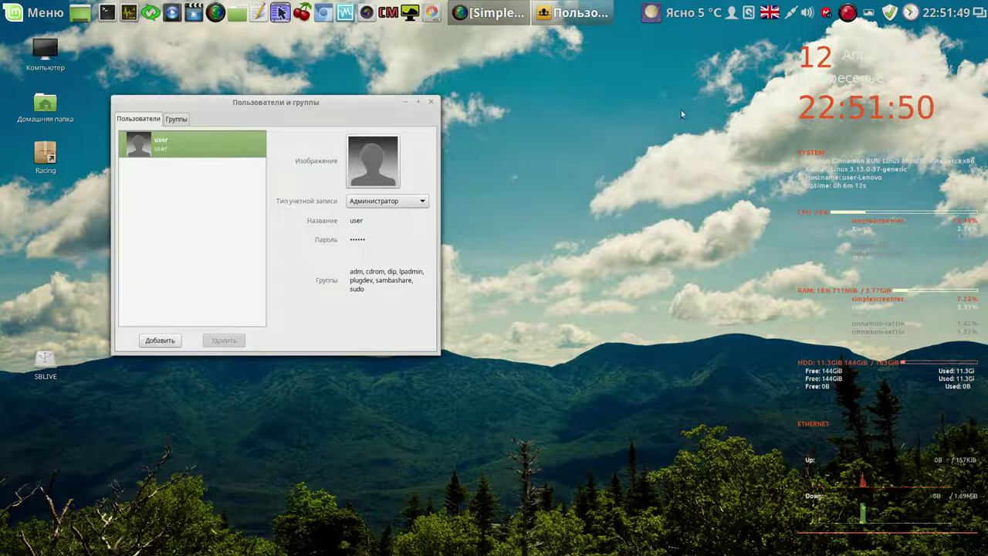
pyautogui.click(431, 102)
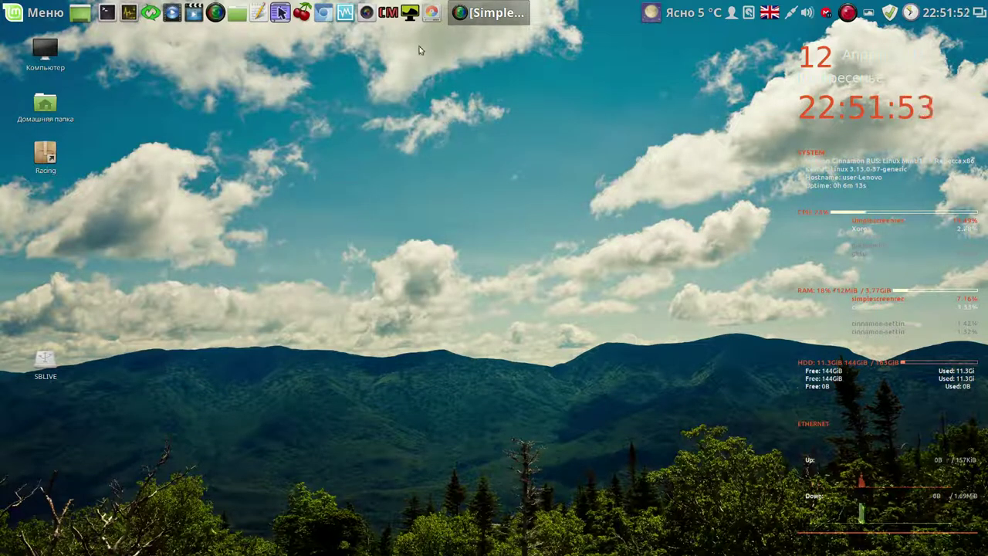
# Test-launch GParted in the copied system, authenticating with the account password, and close it
pyautogui.click(431, 14)
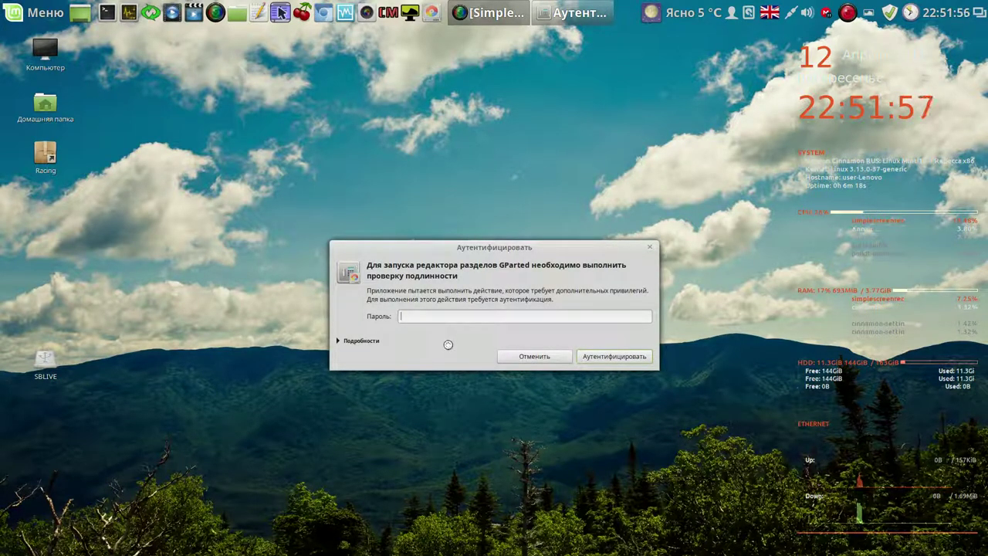
pyautogui.write('****')
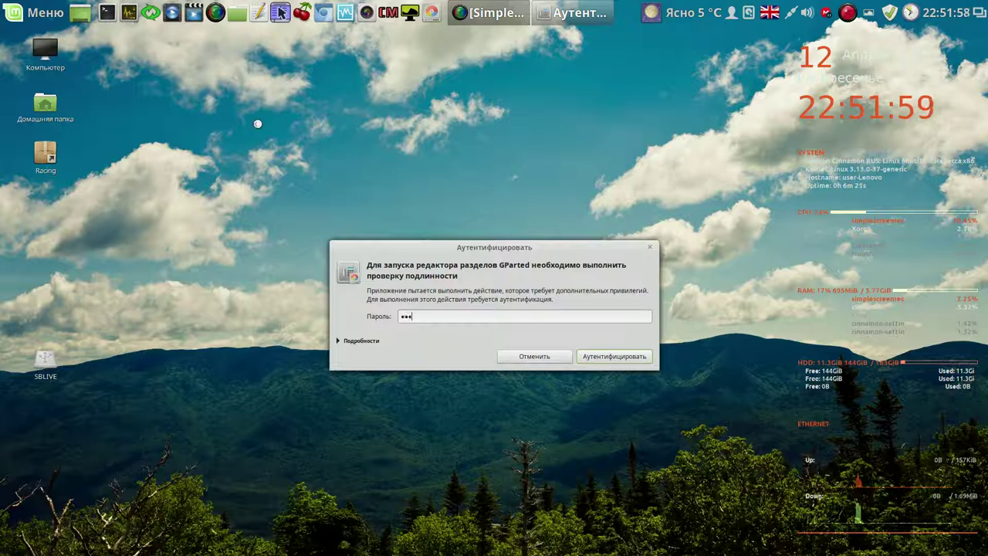
pyautogui.press('Return')
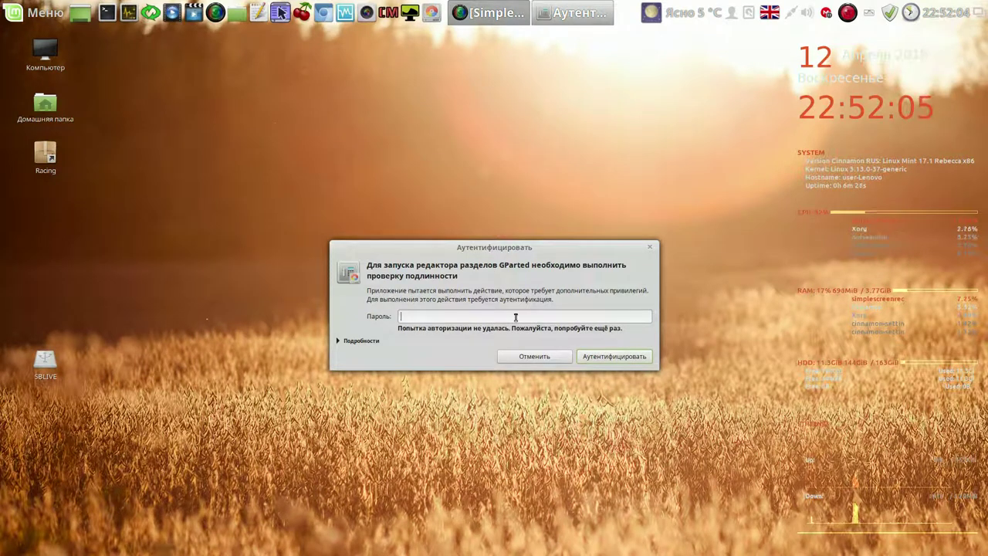
pyautogui.write('••')
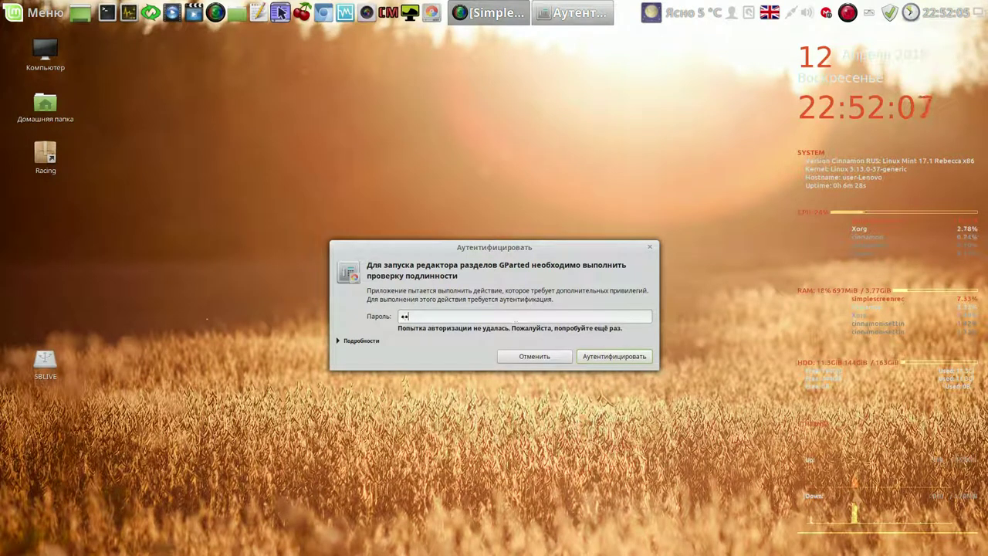
pyautogui.write('•••••')
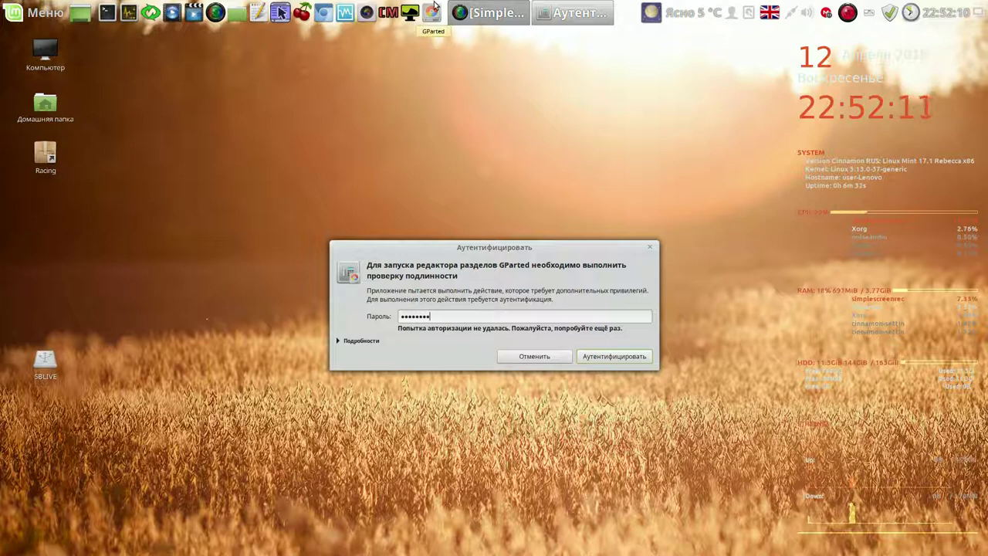
pyautogui.write('••')
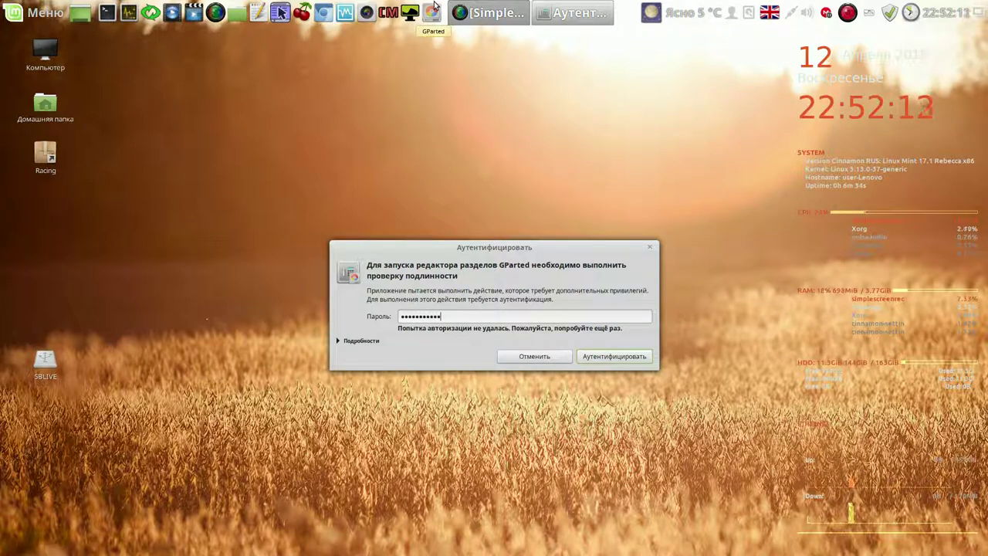
pyautogui.click(596, 356)
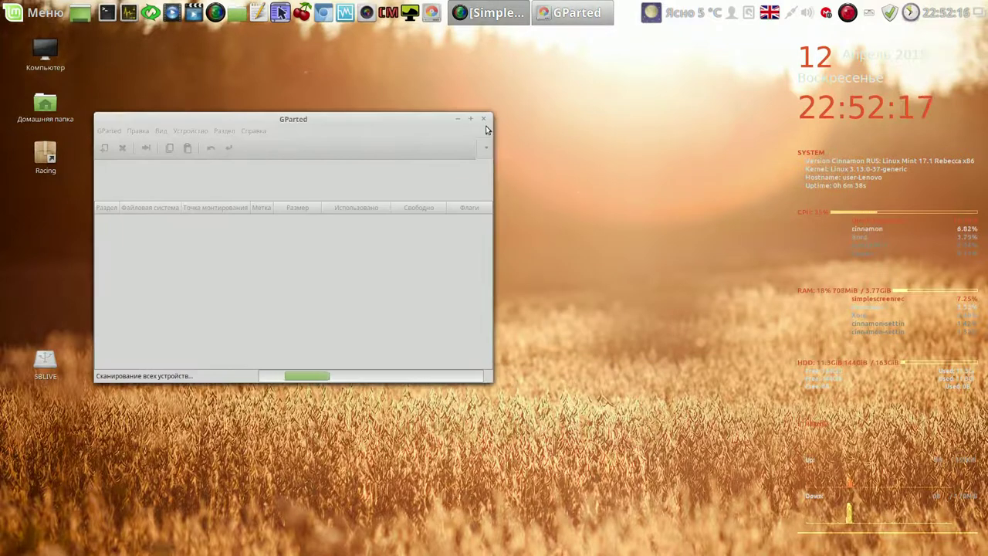
pyautogui.click(484, 121)
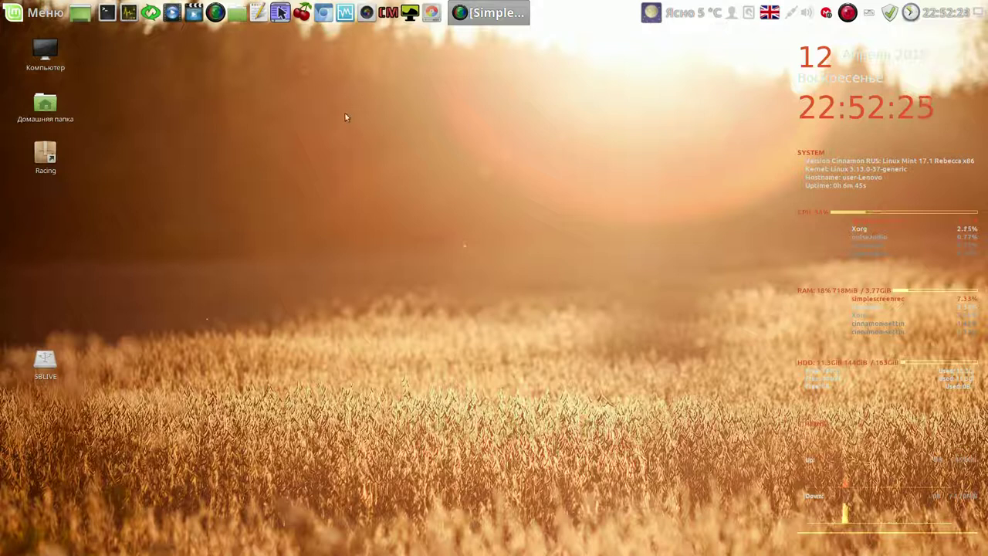
# Search the installed applications for "log" to look for the login window settings
pyautogui.click(45, 16)
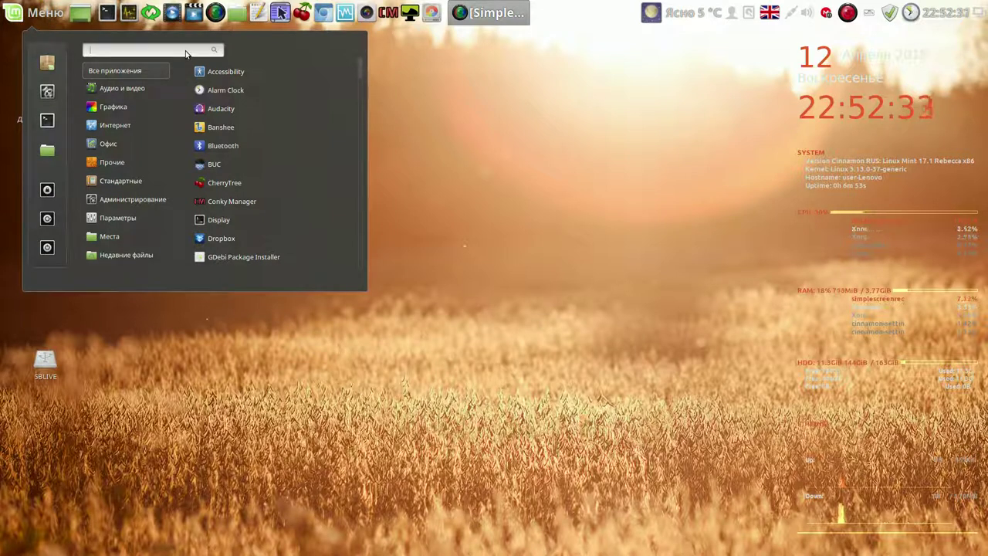
pyautogui.write('lo')
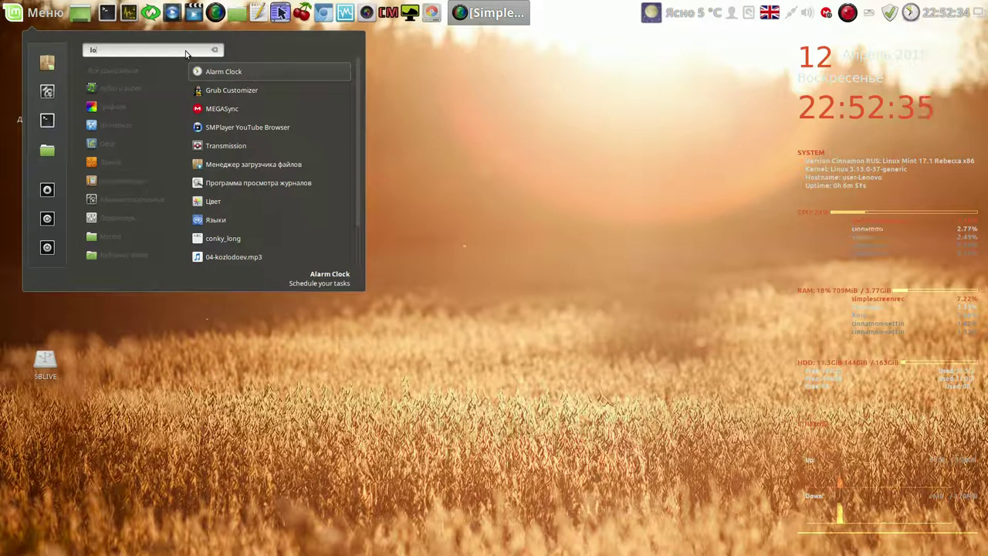
pyautogui.write('g')
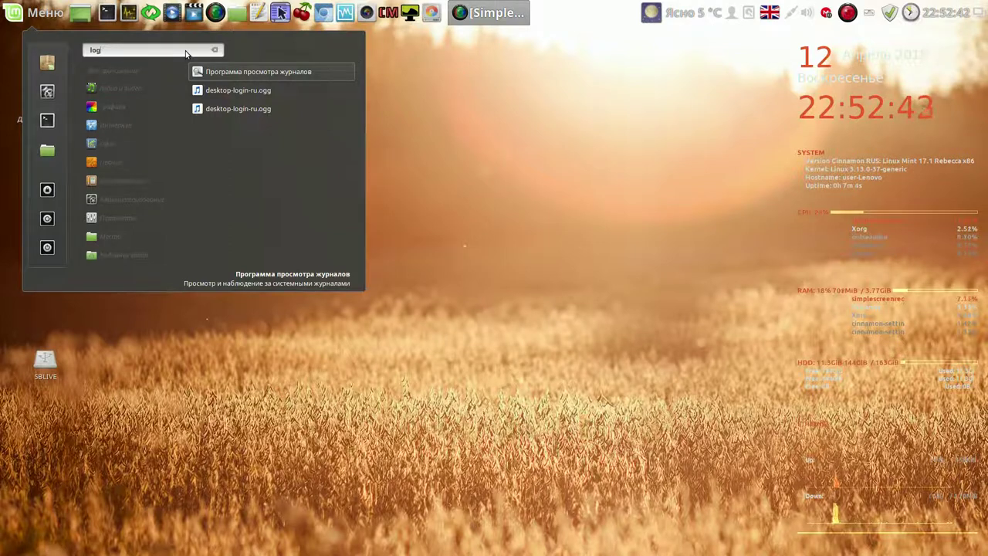
# Open the login window settings from the Administration section of System Settings, authenticating with the account password
pyautogui.click(48, 91)
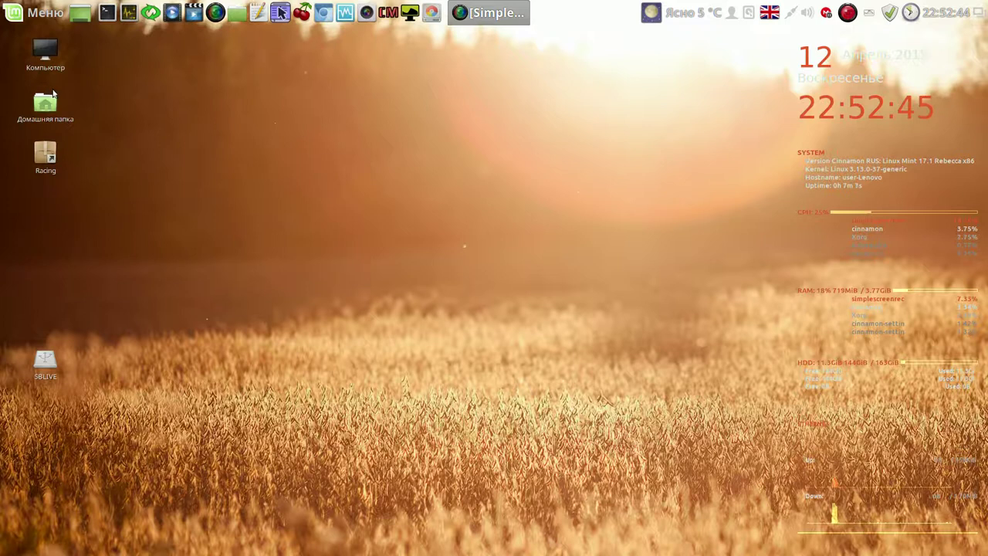
pyautogui.moveTo(533, 137); pyautogui.dragTo(414, 65)
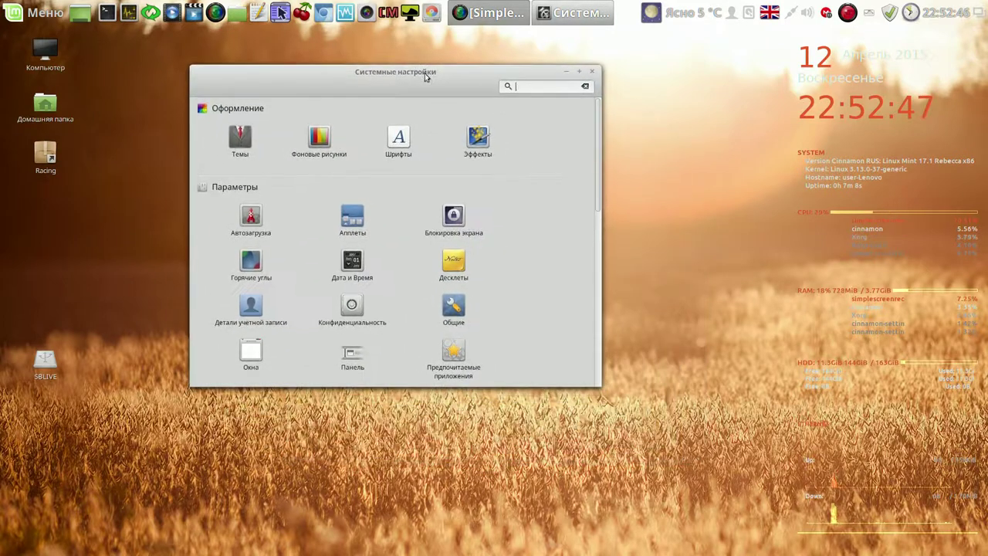
pyautogui.moveTo(597, 159); pyautogui.dragTo(614, 351)
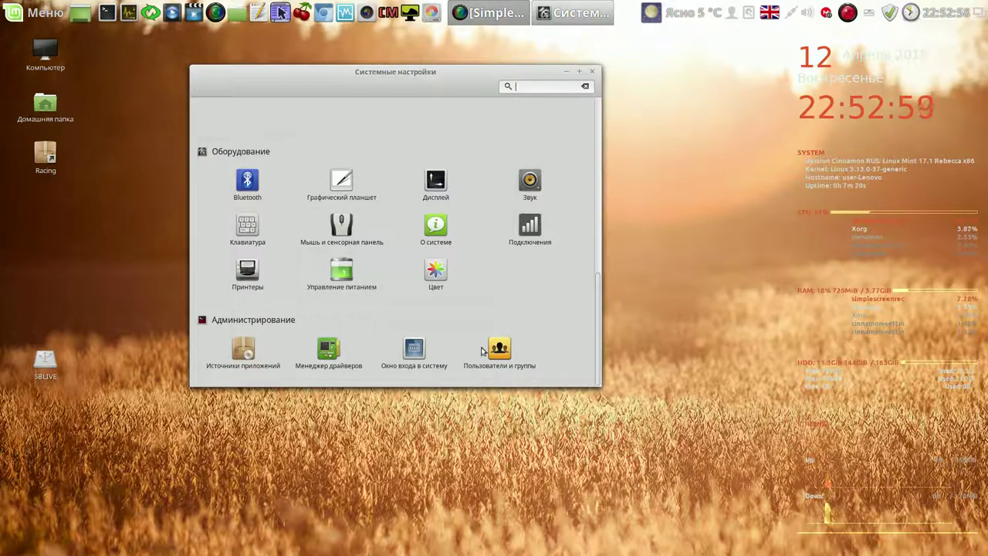
pyautogui.click(410, 353)
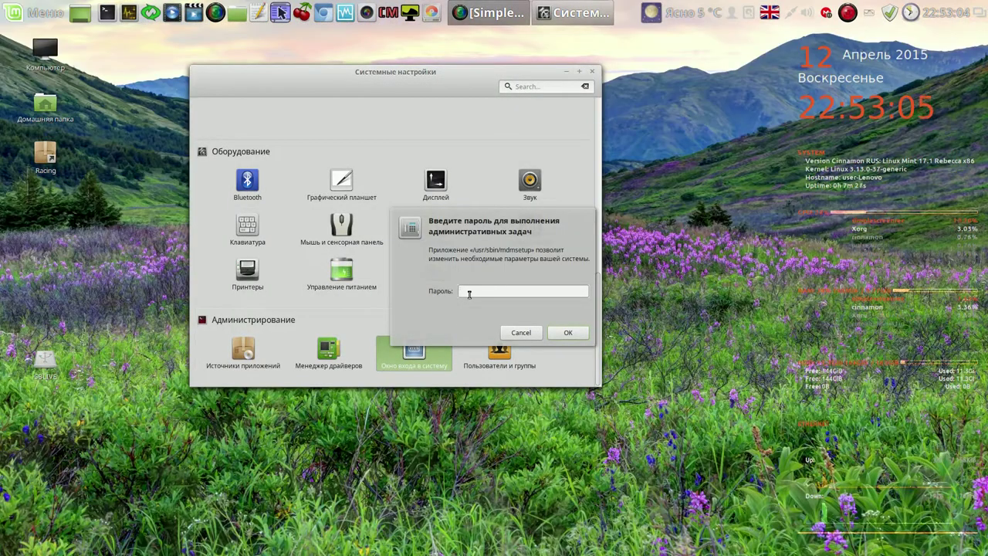
pyautogui.write('***')
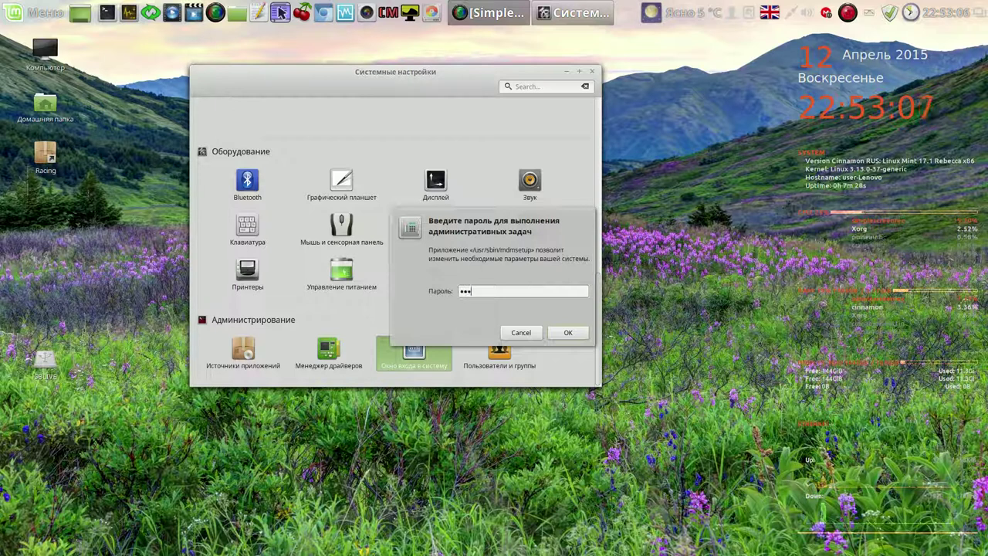
pyautogui.write('***')
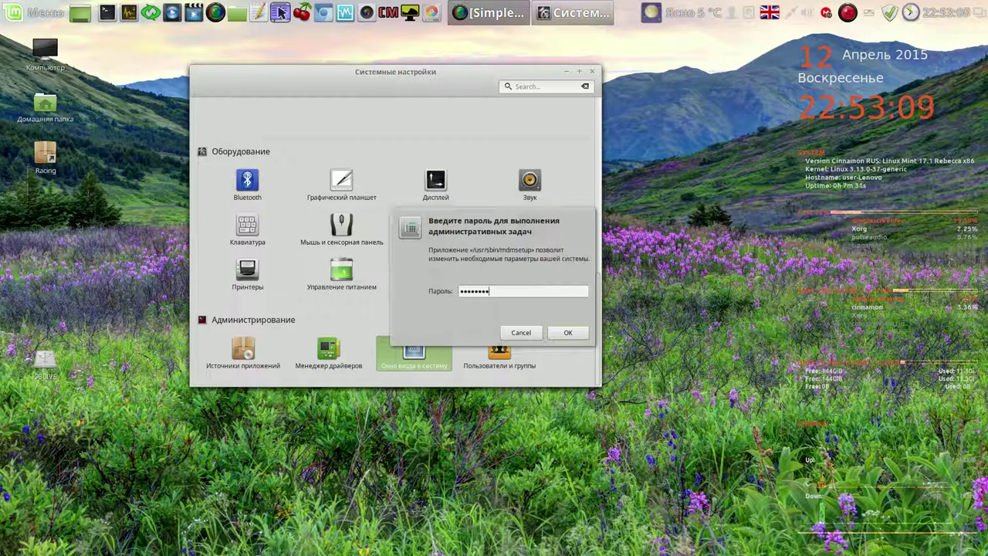
pyautogui.write('**')
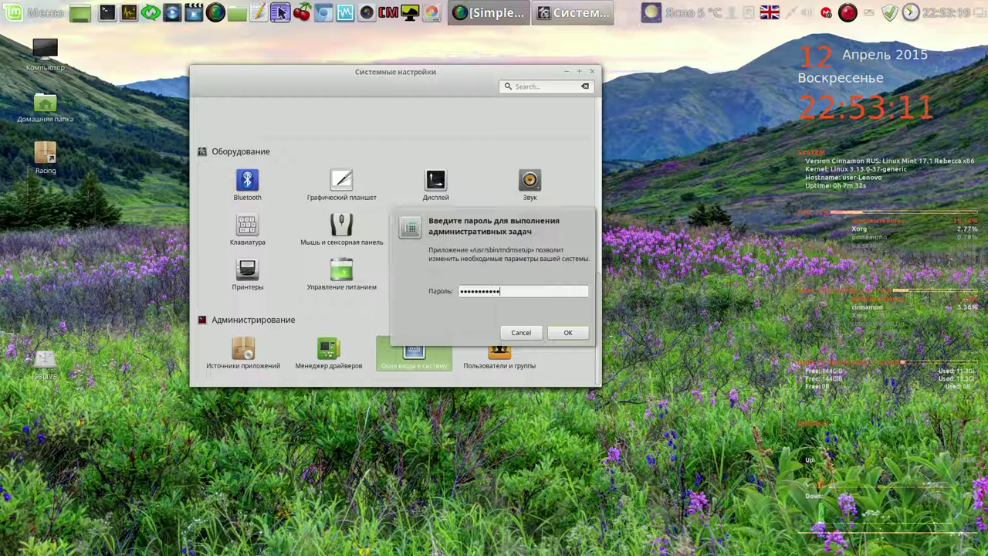
pyautogui.click(573, 333)
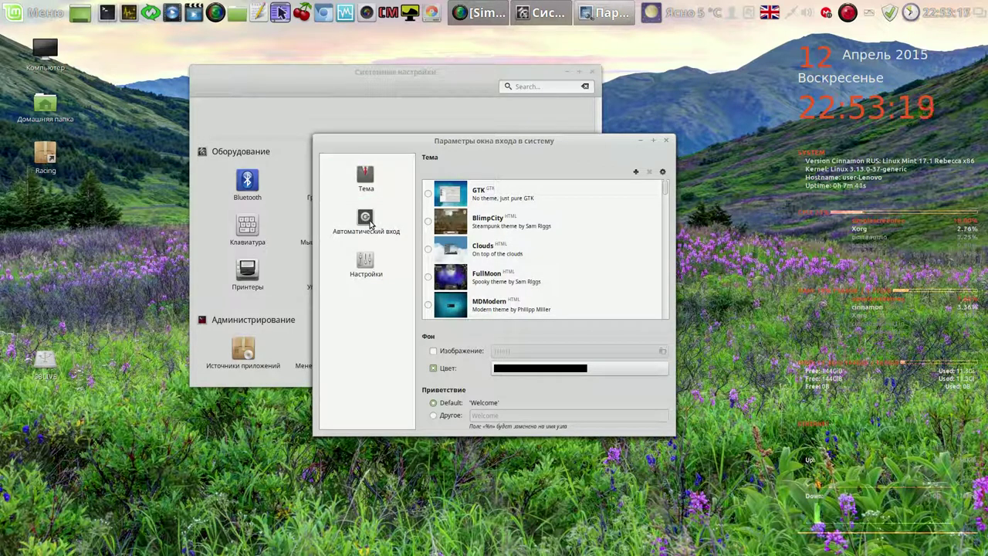
# Disable both automatic login and delayed automatic login, and close the login window settings and System Settings
pyautogui.click(368, 221)
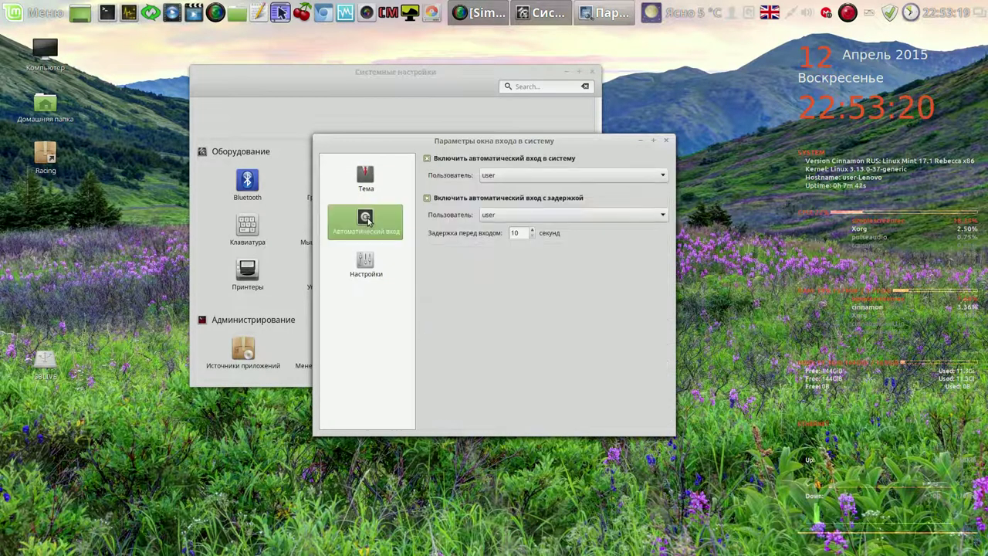
pyautogui.click(427, 198)
pyautogui.click(427, 159)
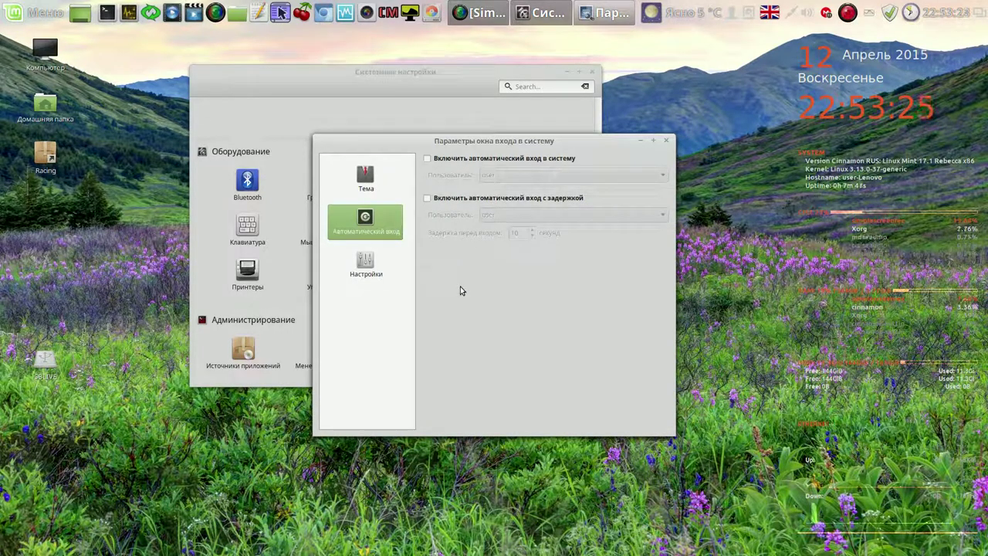
pyautogui.click(667, 141)
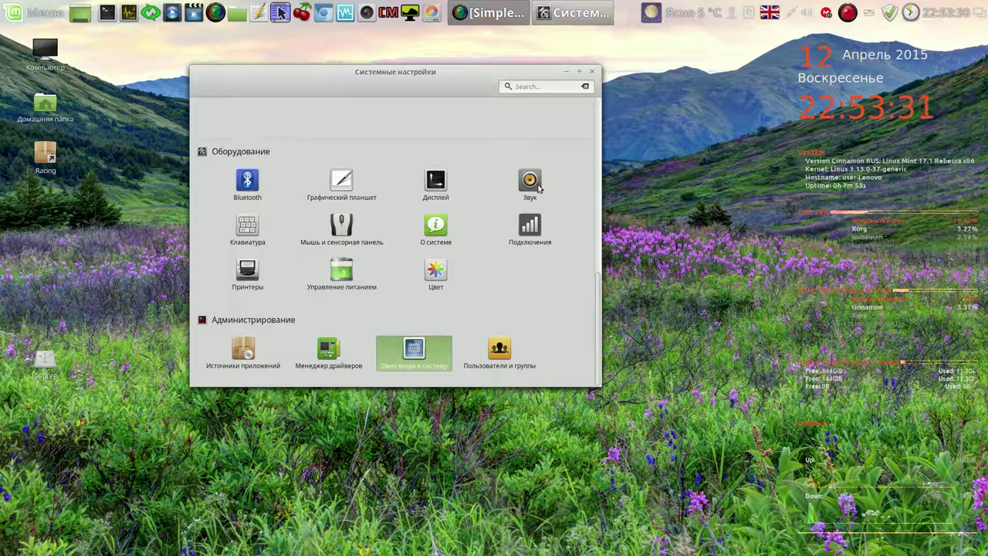
pyautogui.click(593, 73)
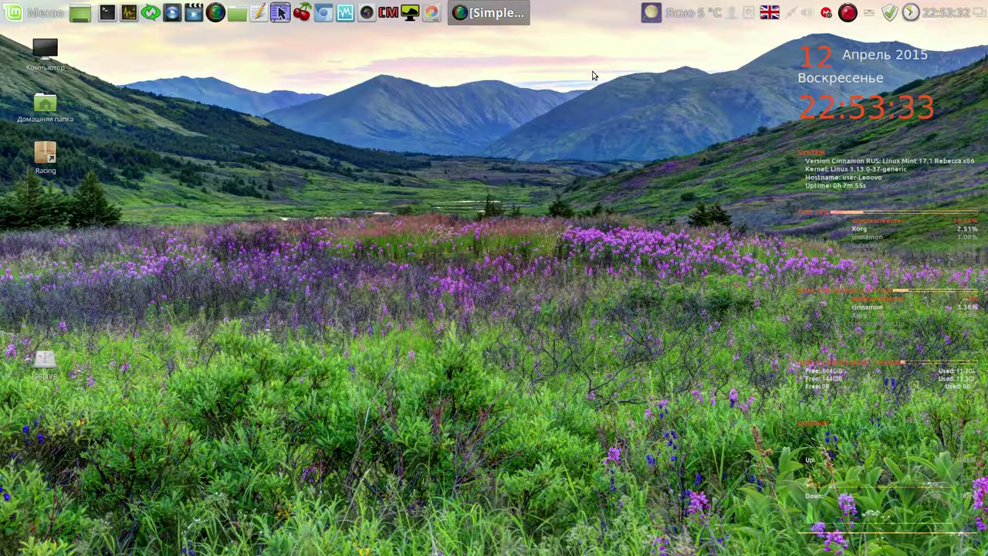